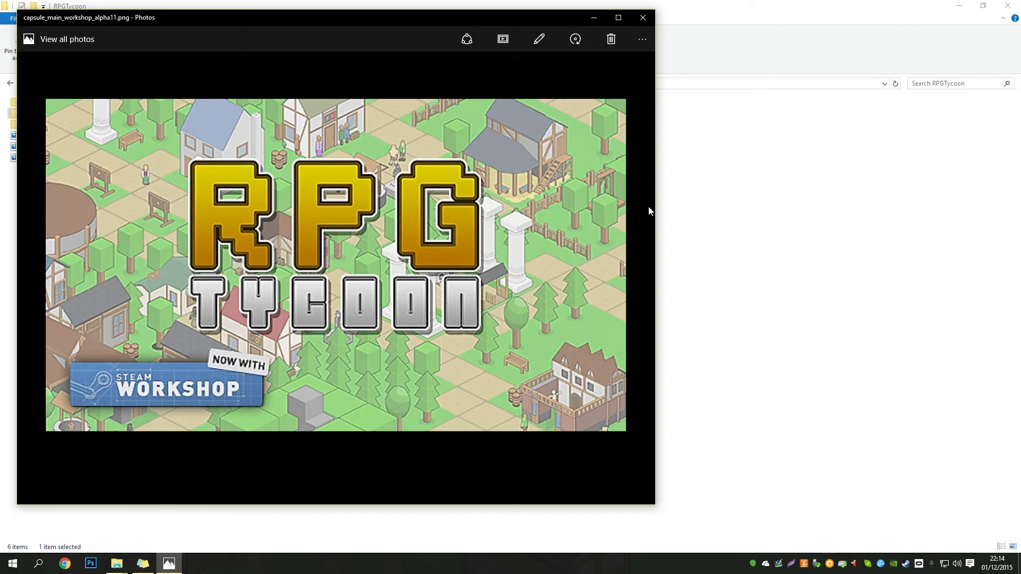
Step: Switch to File Explorer, view the XML files in the game's data folder and return to the RPGTycoon install folder
key("alt+Tab")
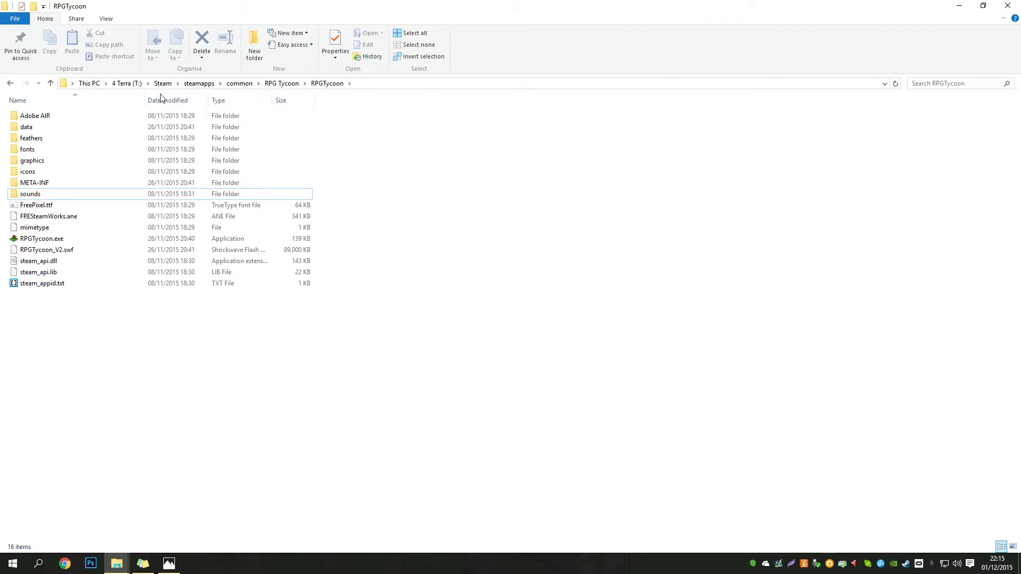
double_click(104, 129)
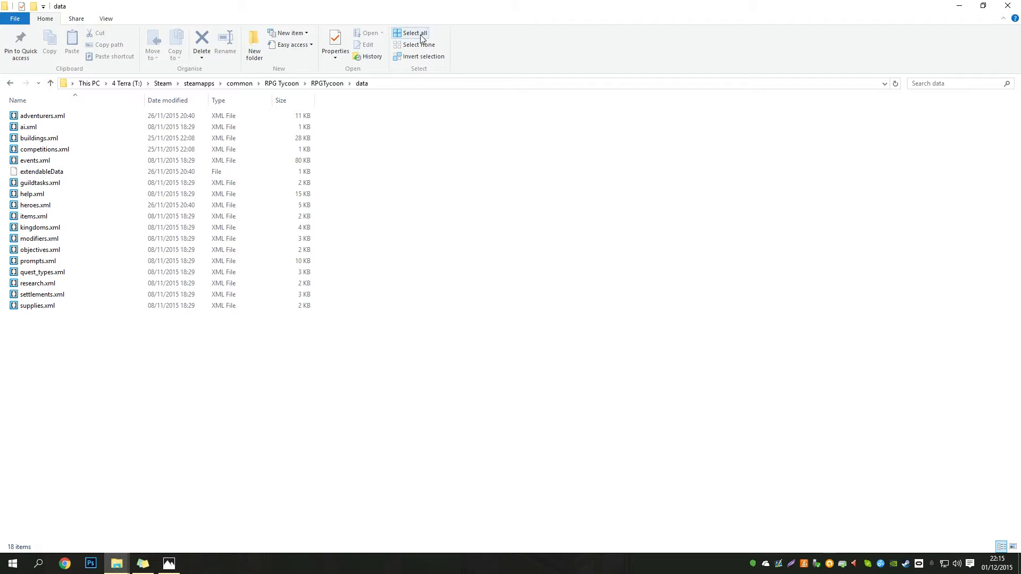
left_click(322, 86)
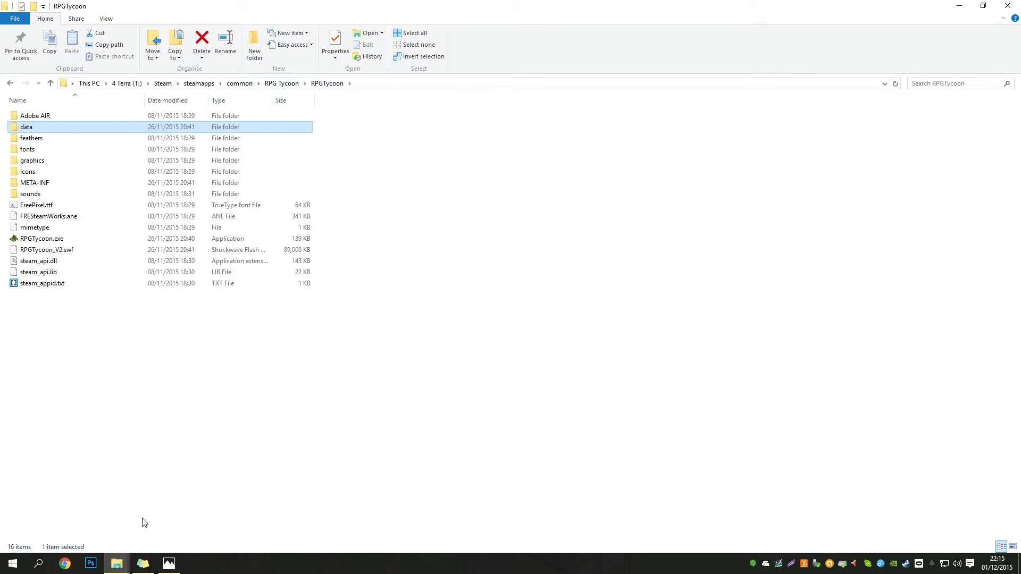
Step: Switch to the RPGTycoon folder window under Documents and open its mods folder
left_click(123, 561)
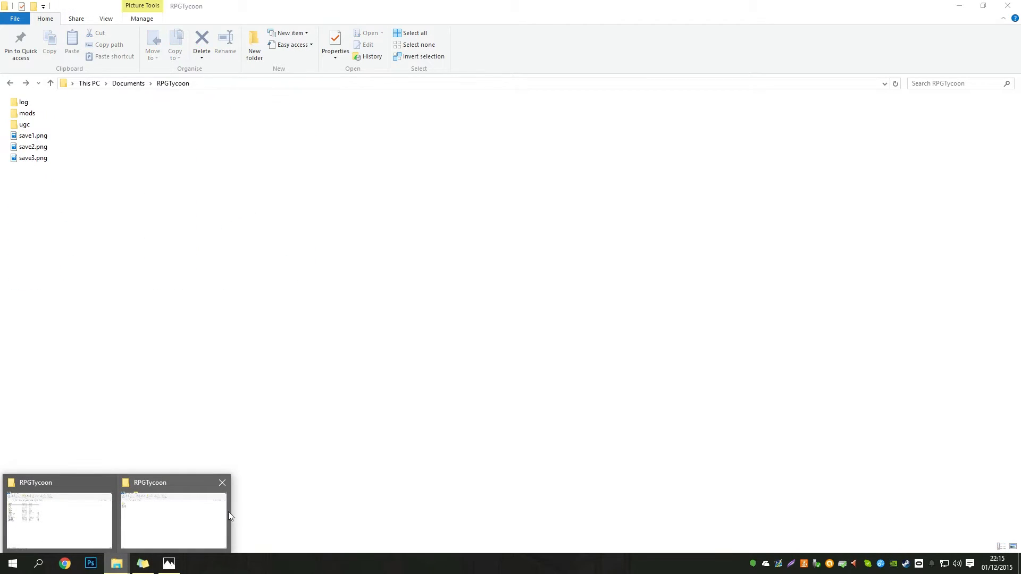
left_click(149, 533)
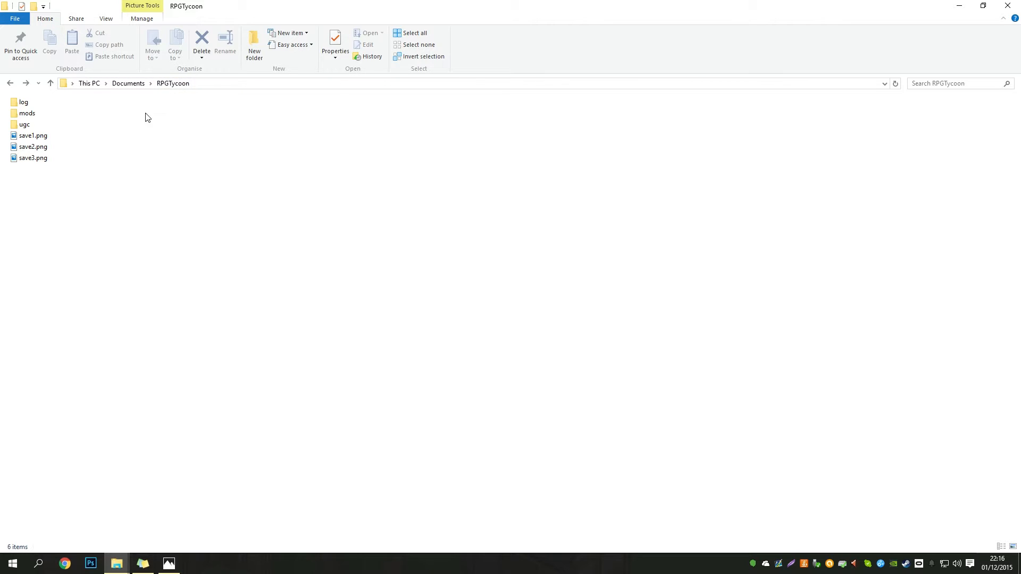
left_click(35, 117)
double_click(35, 117)
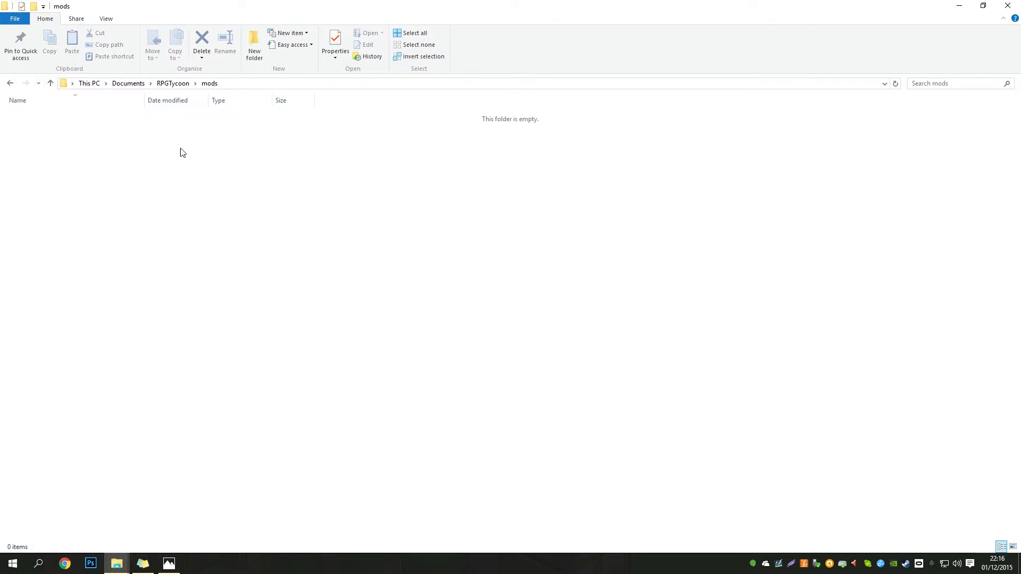
left_click_drag(137, 125, 28, 280)
left_click_drag(27, 236, 272, 121)
left_click_drag(299, 328, 7, 118)
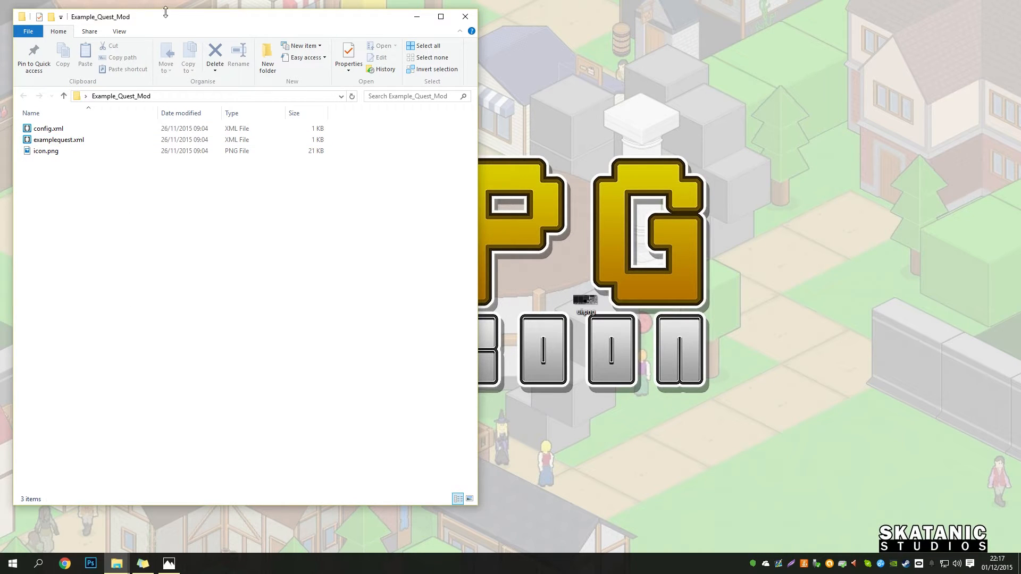
Step: Reposition the Example_Quest_Mod folder window, view its icon.png in Photos and close the image
mouse_move(165, 10)
left_mouse_down()
mouse_move(165, 39)
mouse_move(158, 24)
left_mouse_up()
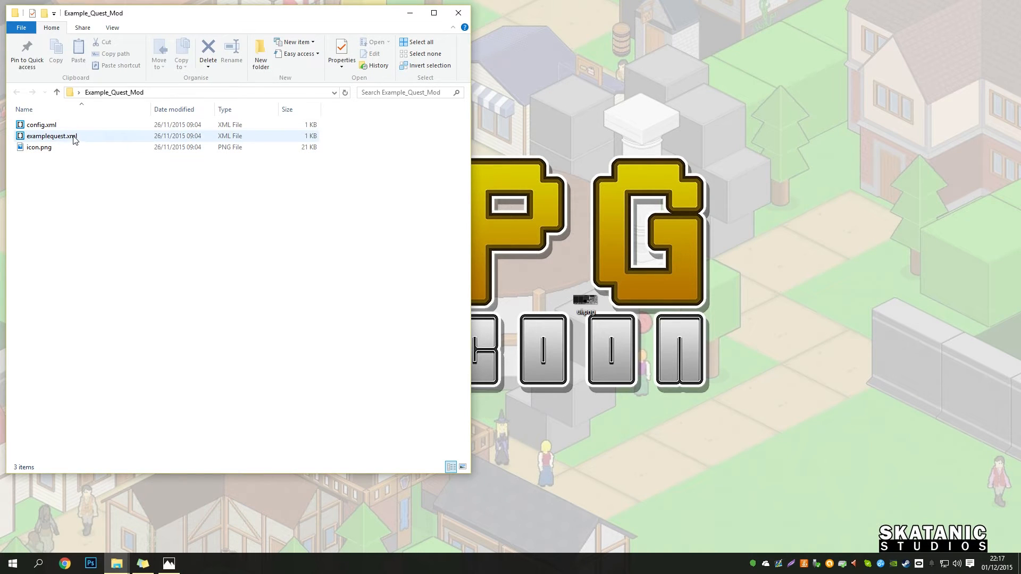
left_click_drag(104, 233, 80, 204)
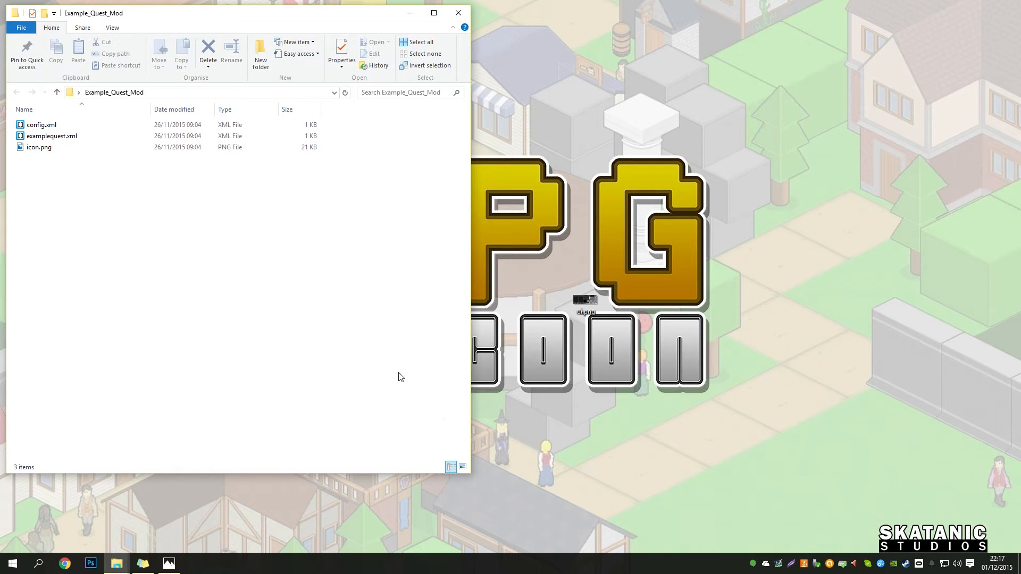
left_click_drag(138, 224, 41, 183)
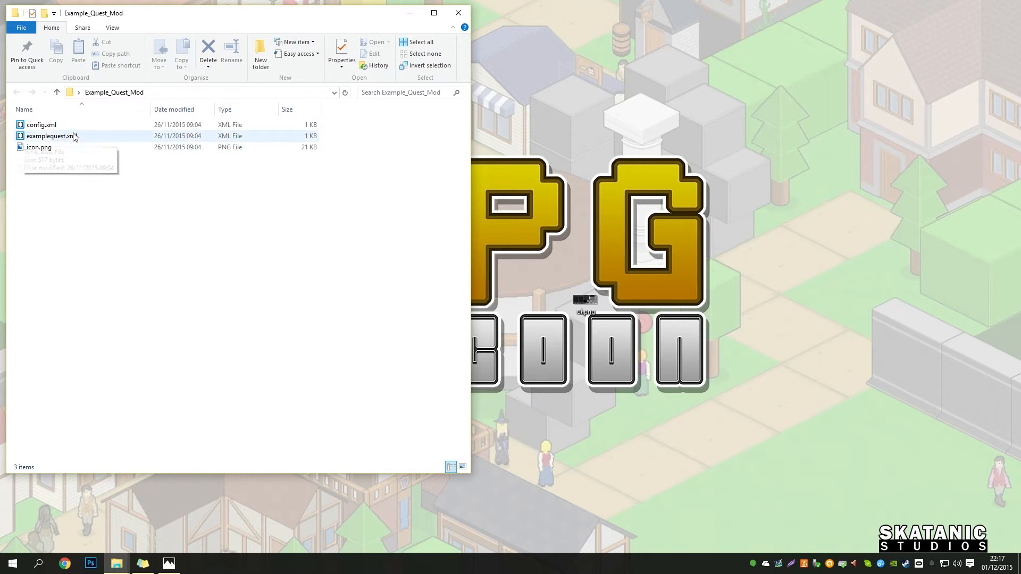
double_click(35, 148)
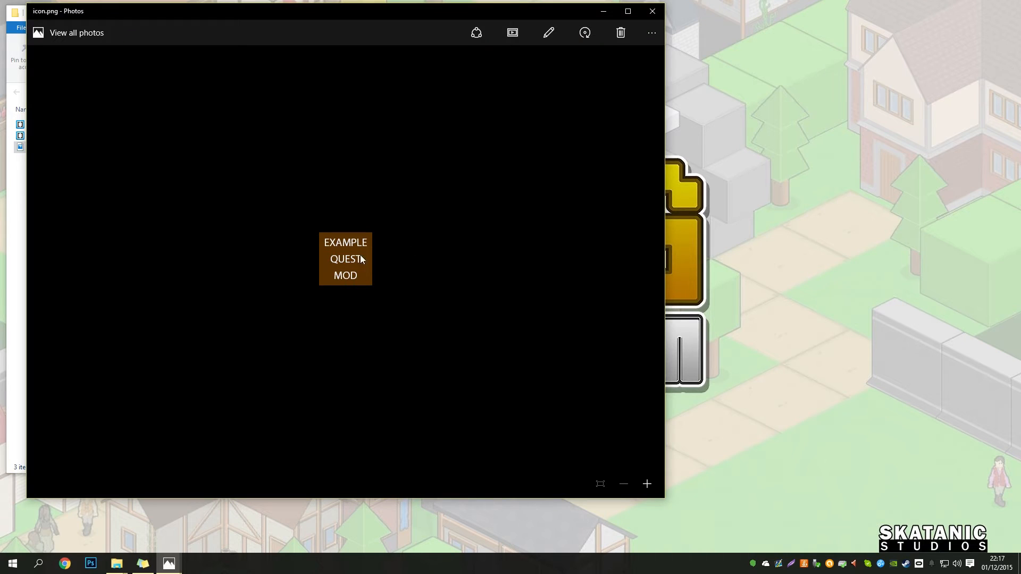
left_click_drag(412, 18, 455, 40)
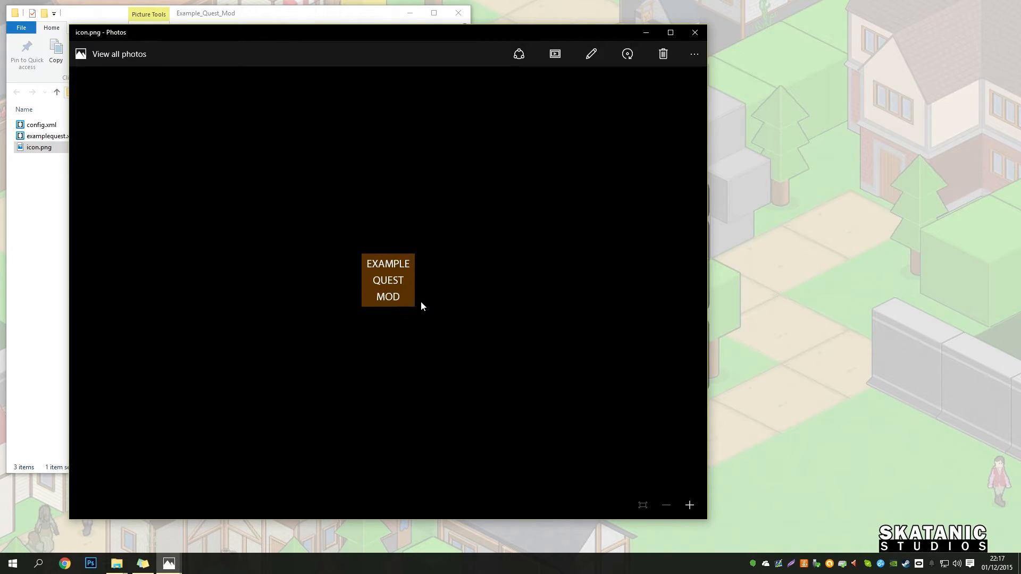
left_click(695, 33)
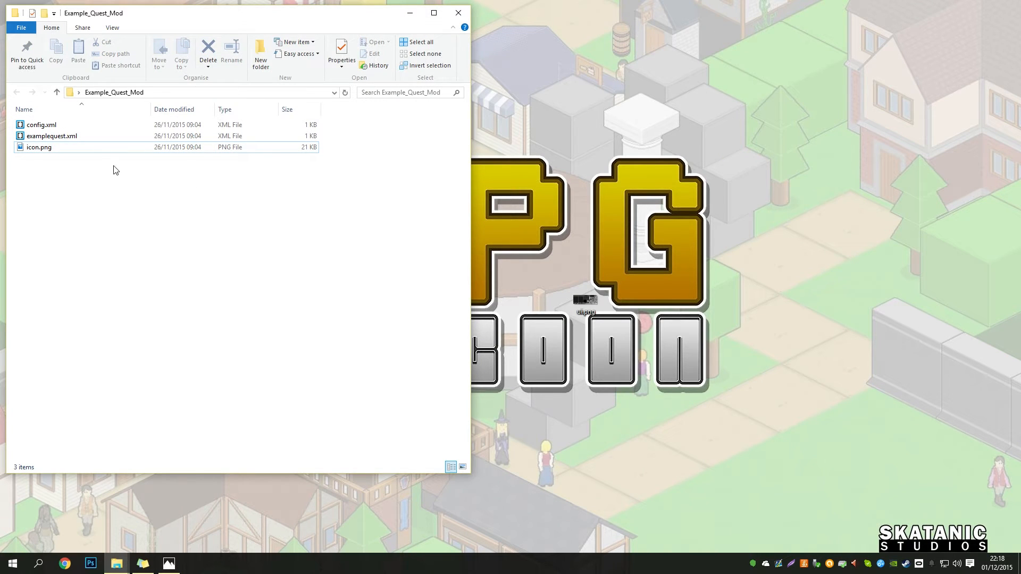
Step: View icon.png from the mod folder once more, close it and clear the file selection
left_click(42, 149)
left_click(45, 169)
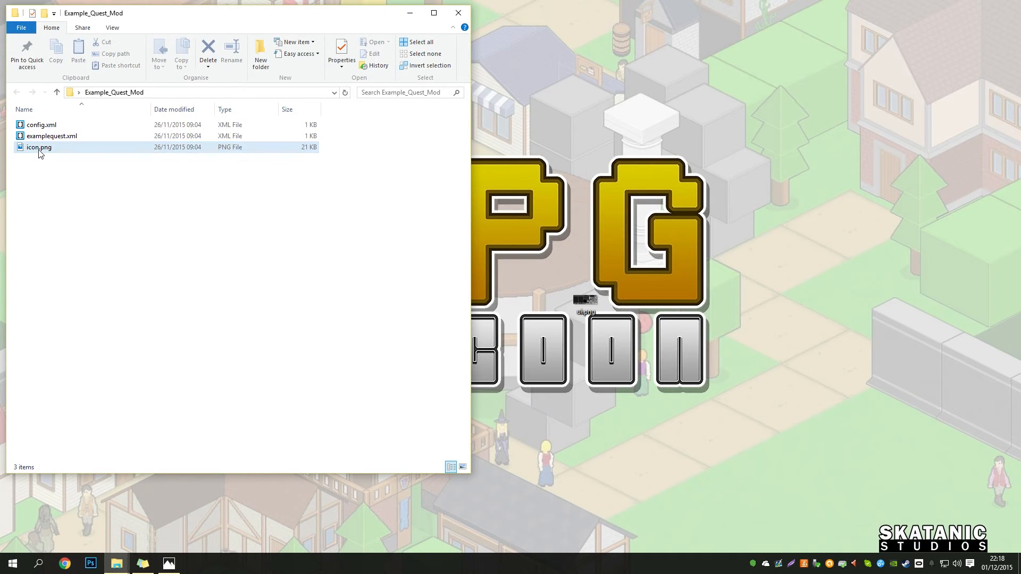
left_click(39, 150)
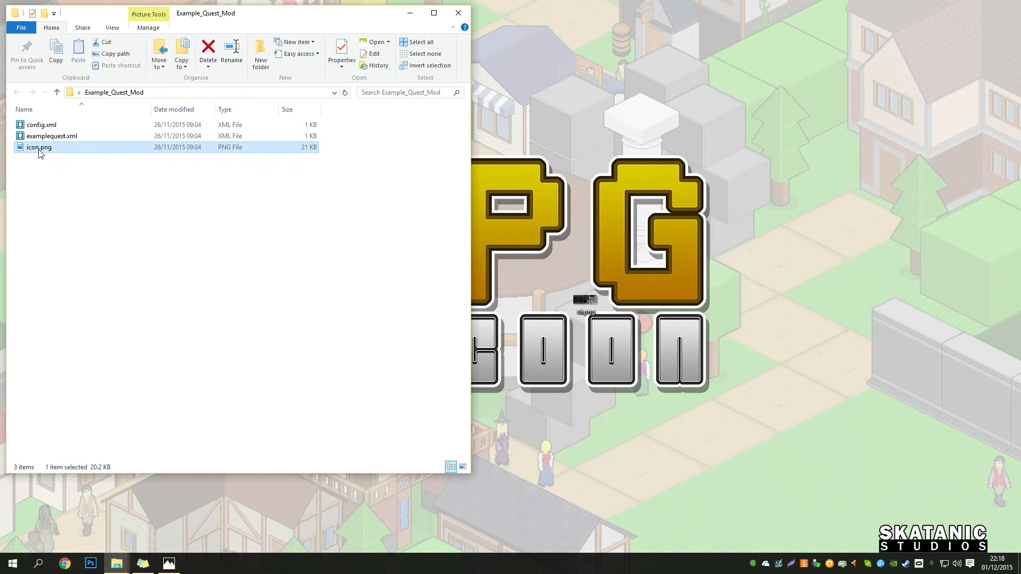
left_click(79, 177)
double_click(68, 148)
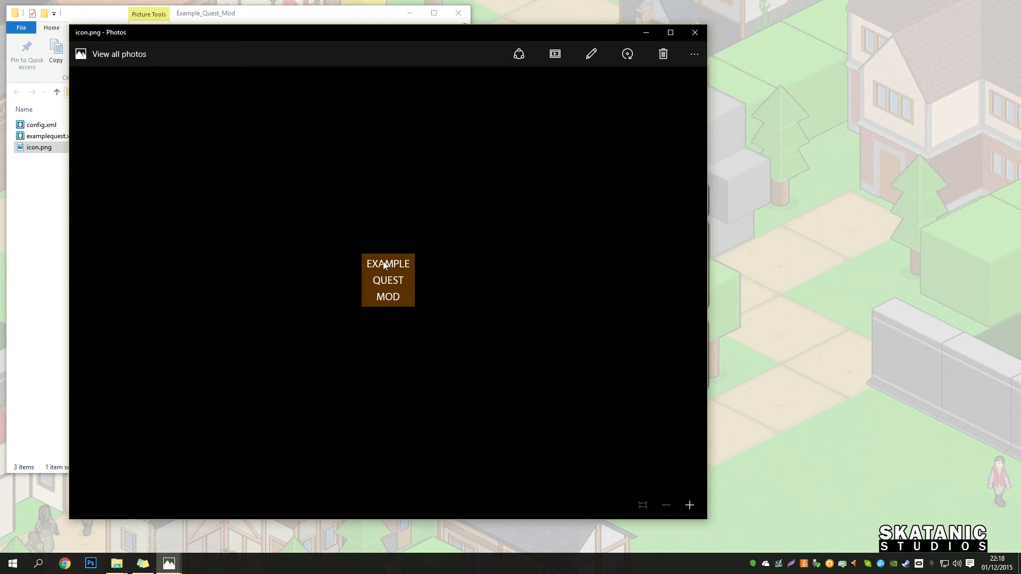
left_click_drag(410, 32, 502, 13)
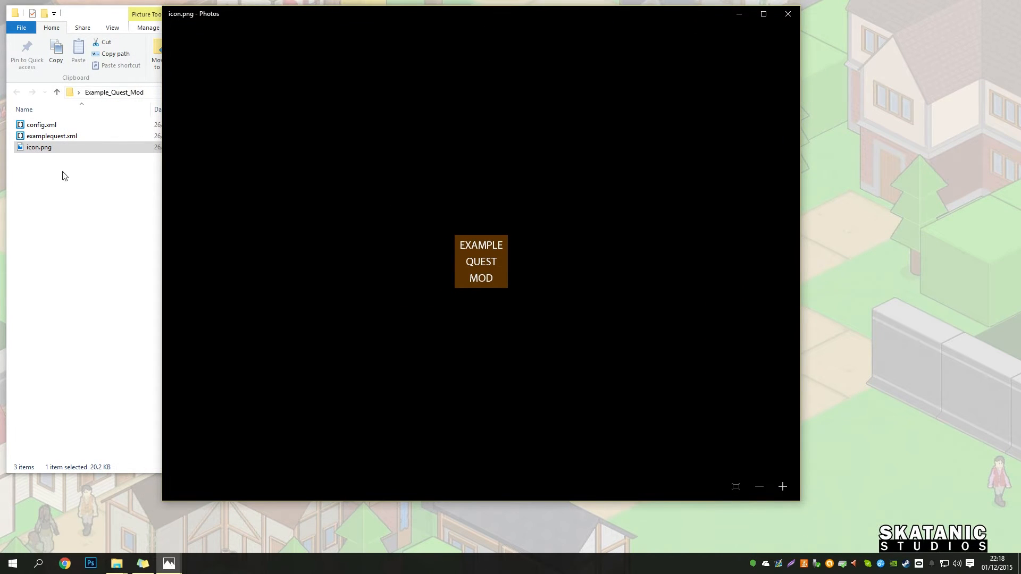
left_click(788, 13)
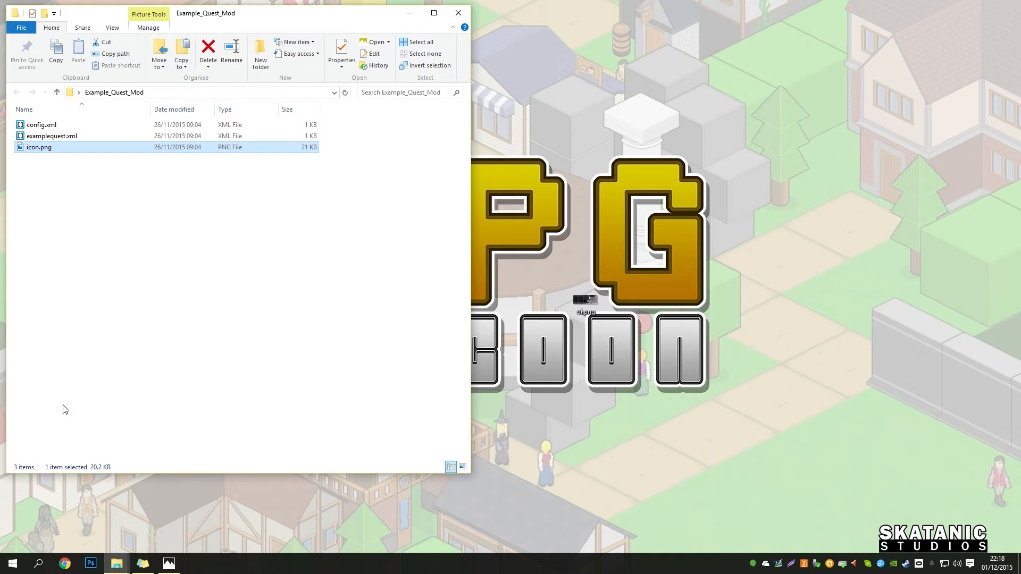
left_click(104, 247)
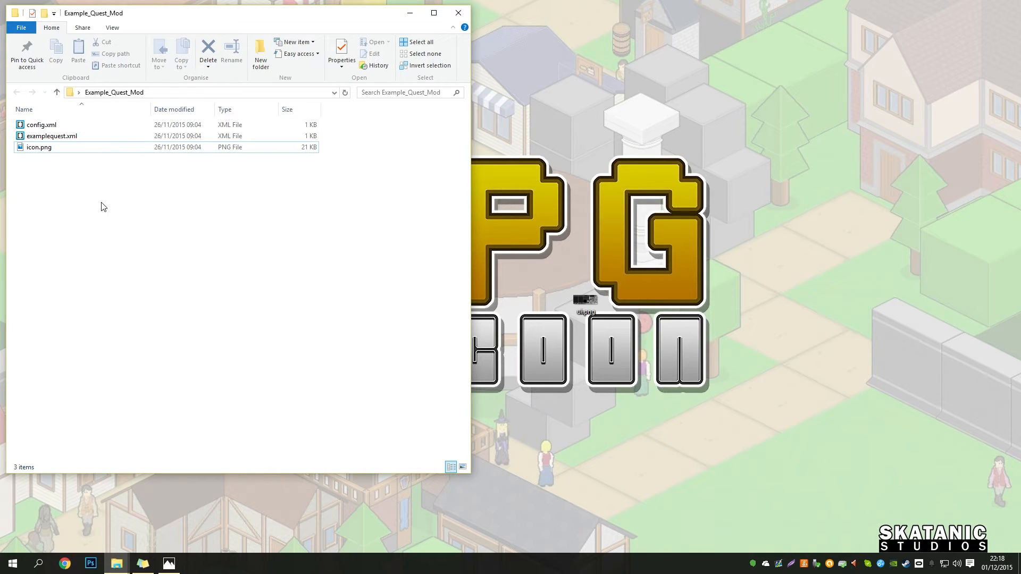
Step: Open examplequest.xml in Brackets and move the editor window beside the mod's file list
left_click(80, 139)
double_click(80, 139)
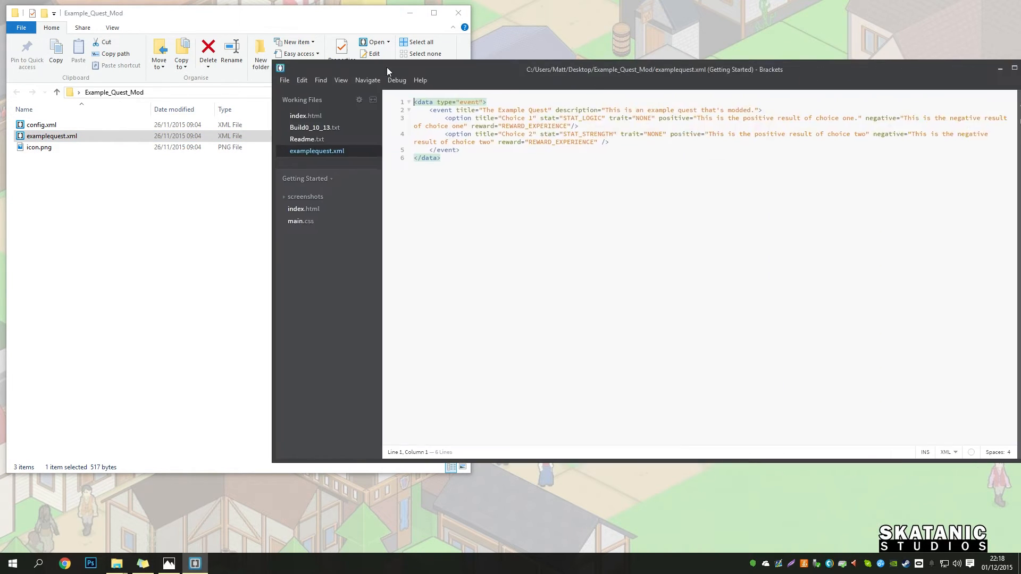
left_click_drag(387, 67, 321, 51)
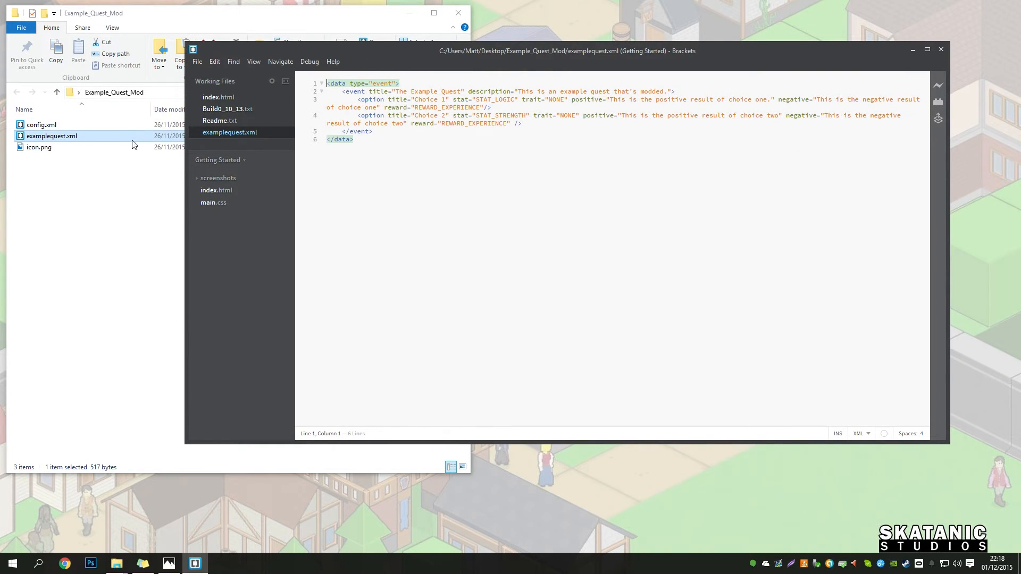
Step: Examine the event block and its options in examplequest.xml, and highlight the data tag's type="event" attribute
left_click(532, 131)
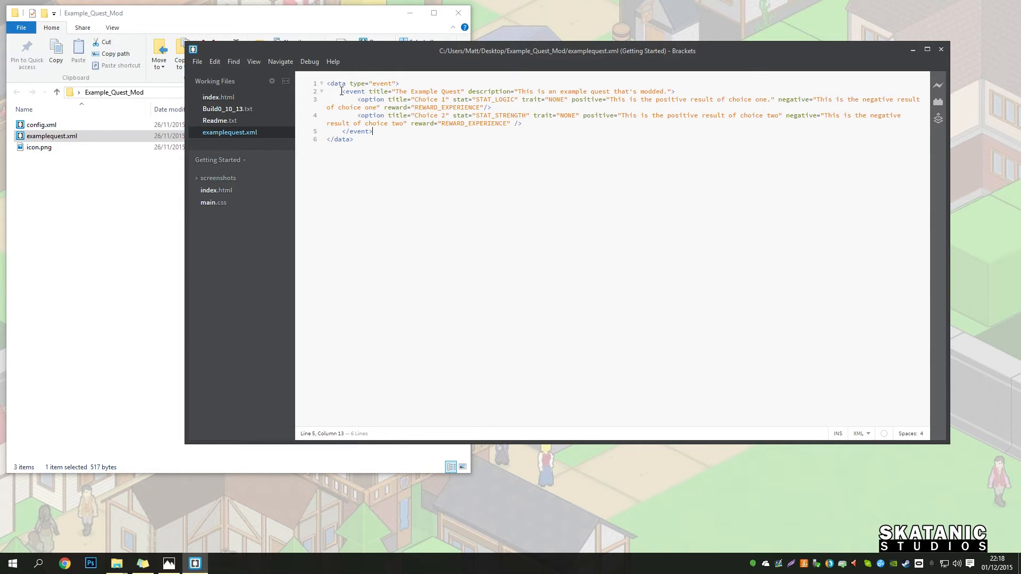
left_click_drag(342, 91, 506, 129)
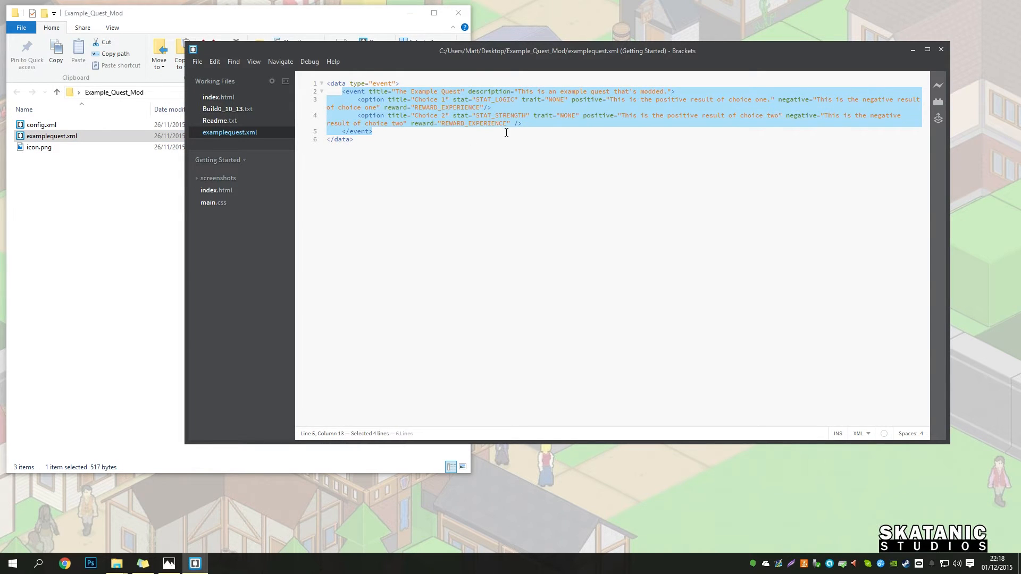
left_click(518, 125)
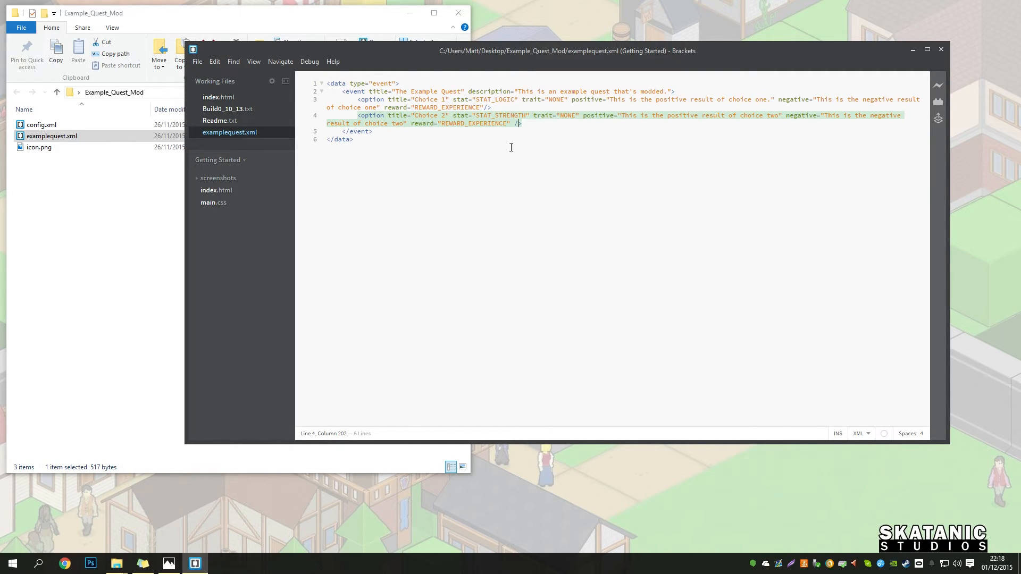
left_click_drag(376, 123, 331, 97)
left_click(339, 83)
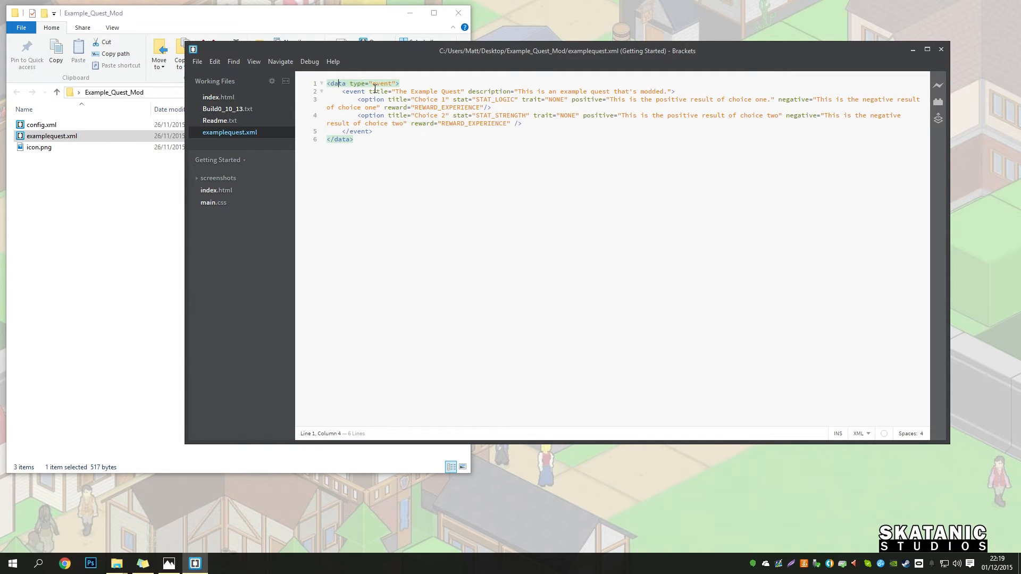
left_click_drag(426, 49, 439, 79)
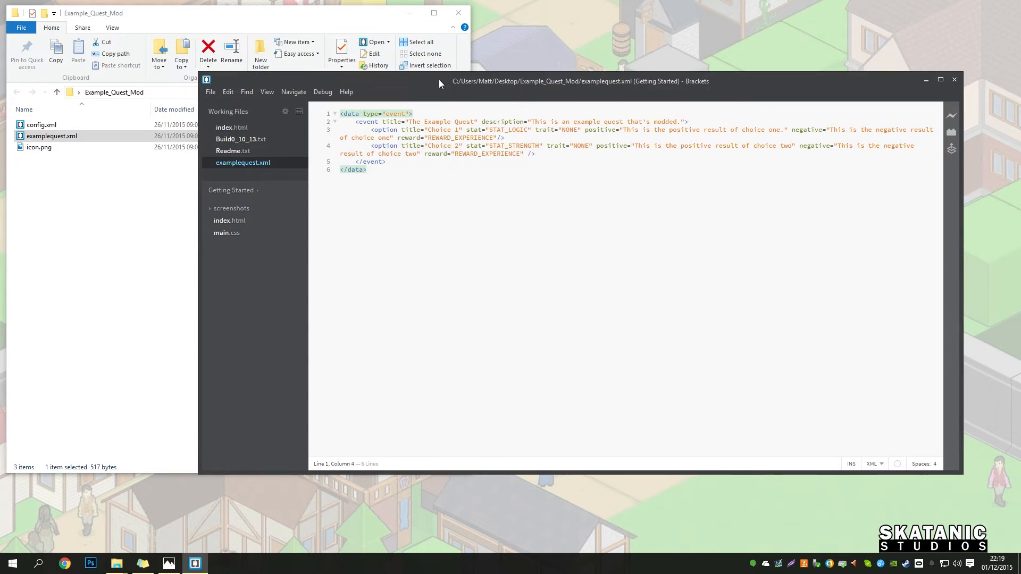
left_click_drag(363, 113, 407, 111)
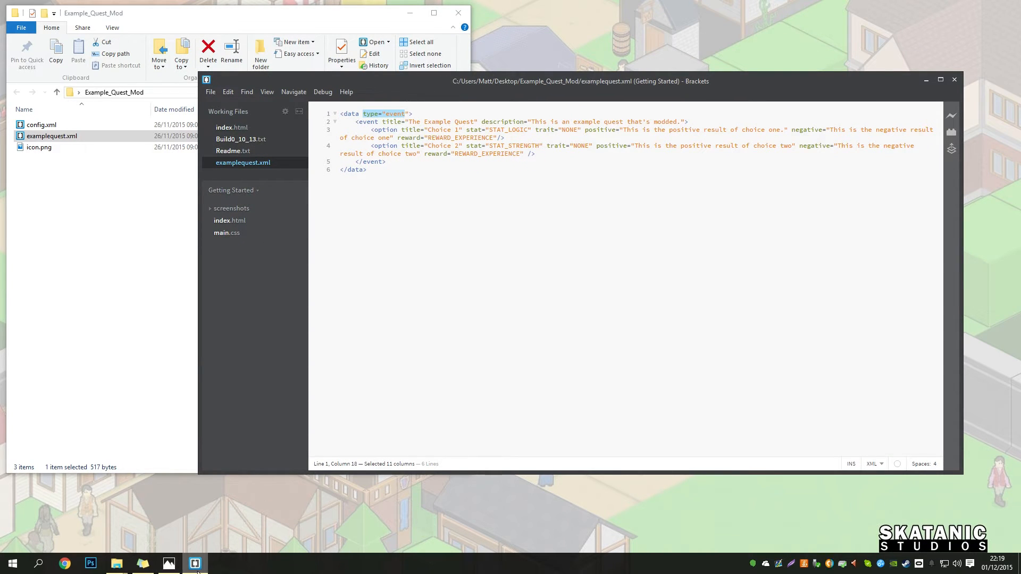
Step: Open buildings.xml from the game's data folder and highlight its opening data tag for comparison
mouse_move(117, 563)
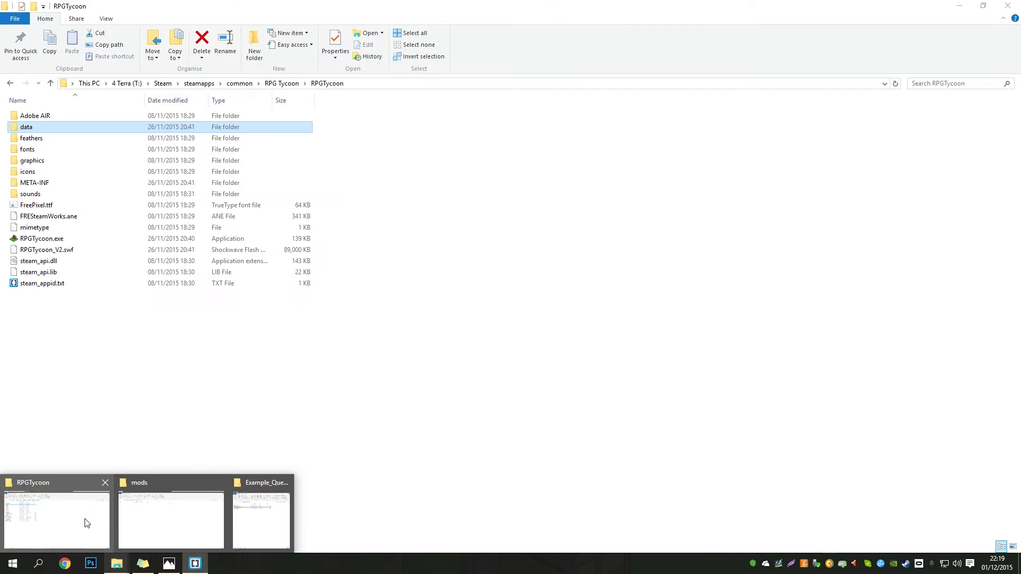
left_click(87, 523)
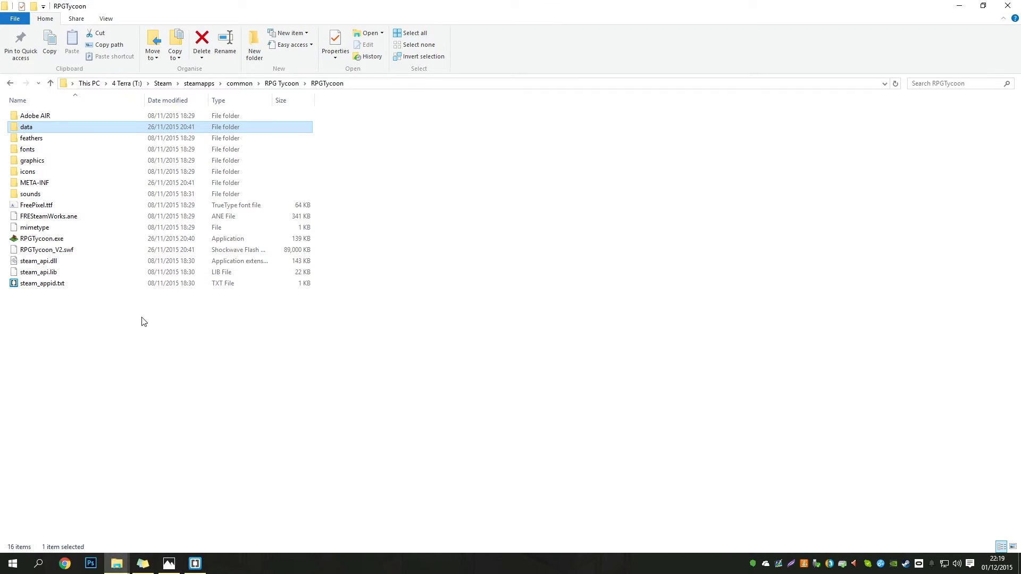
double_click(27, 128)
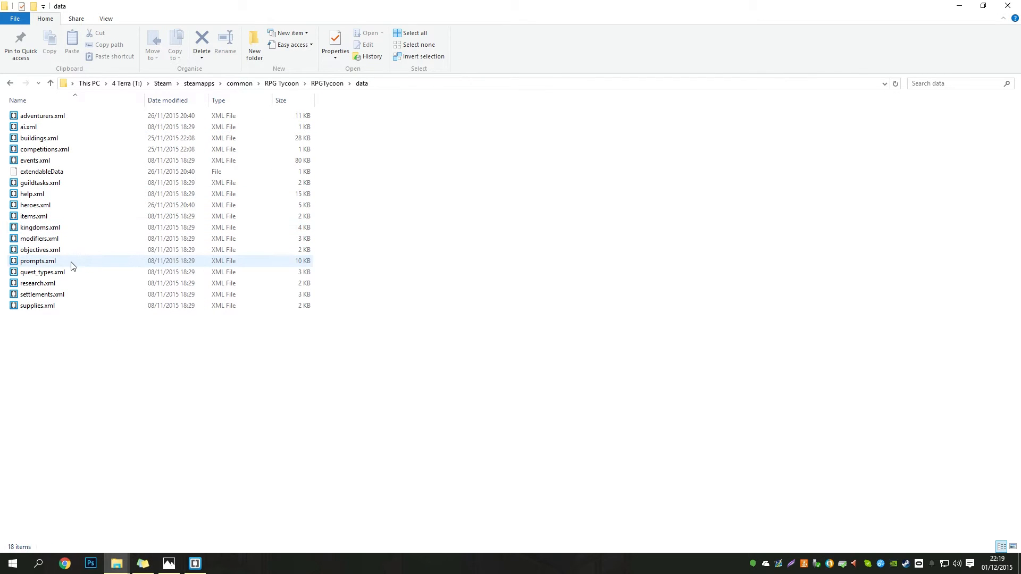
double_click(45, 140)
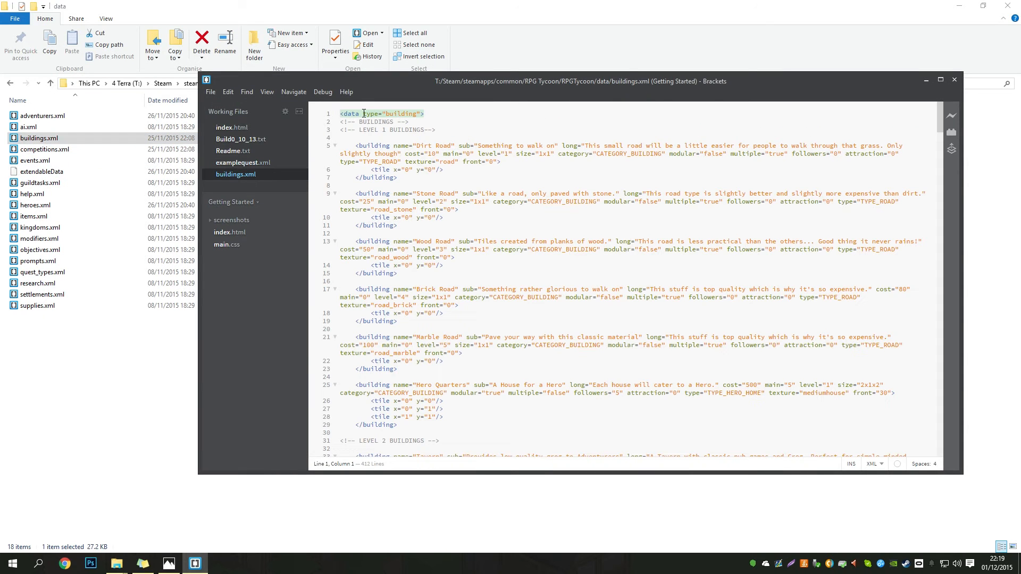
left_click_drag(342, 112, 422, 112)
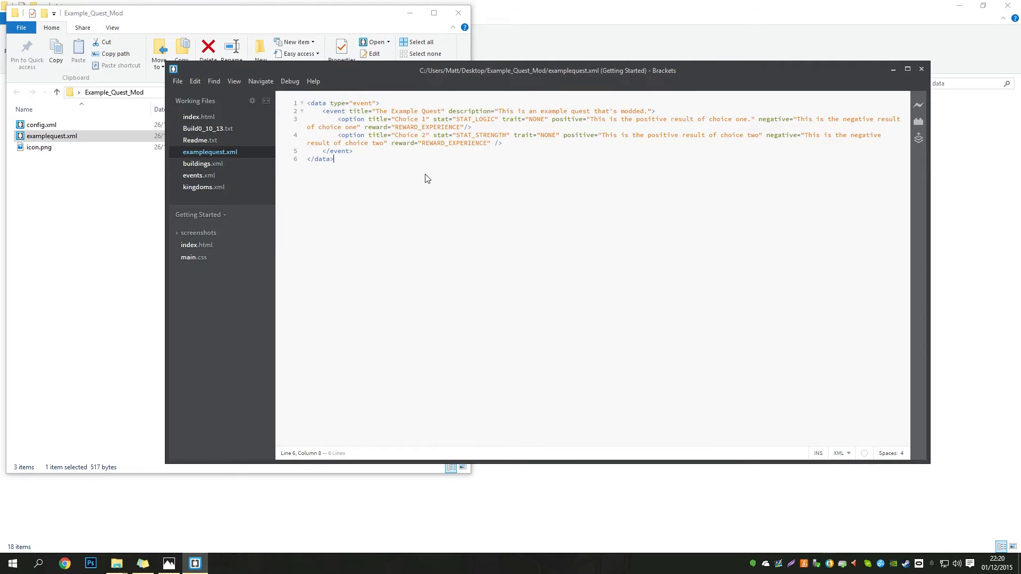
Step: Review the full contents of examplequest.xml, close Brackets and clear the selection in the mod folder
left_click_drag(427, 178, 308, 102)
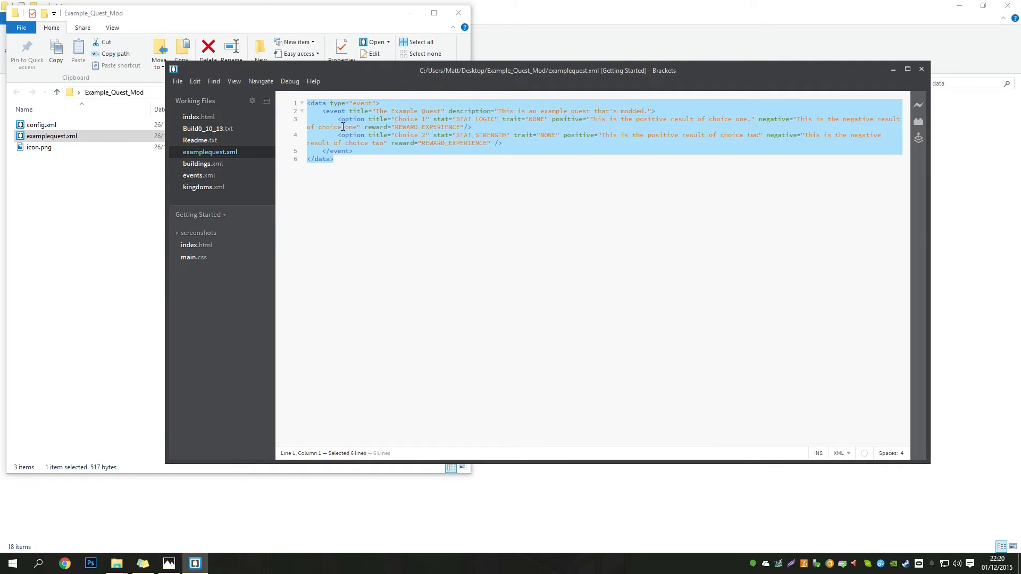
left_click(410, 232)
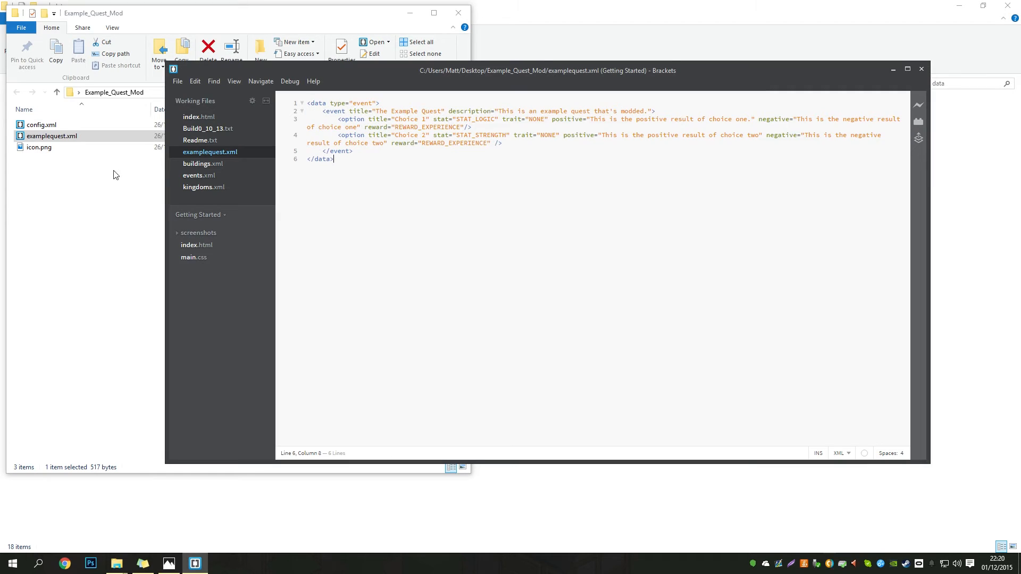
left_click(921, 70)
left_click(258, 224)
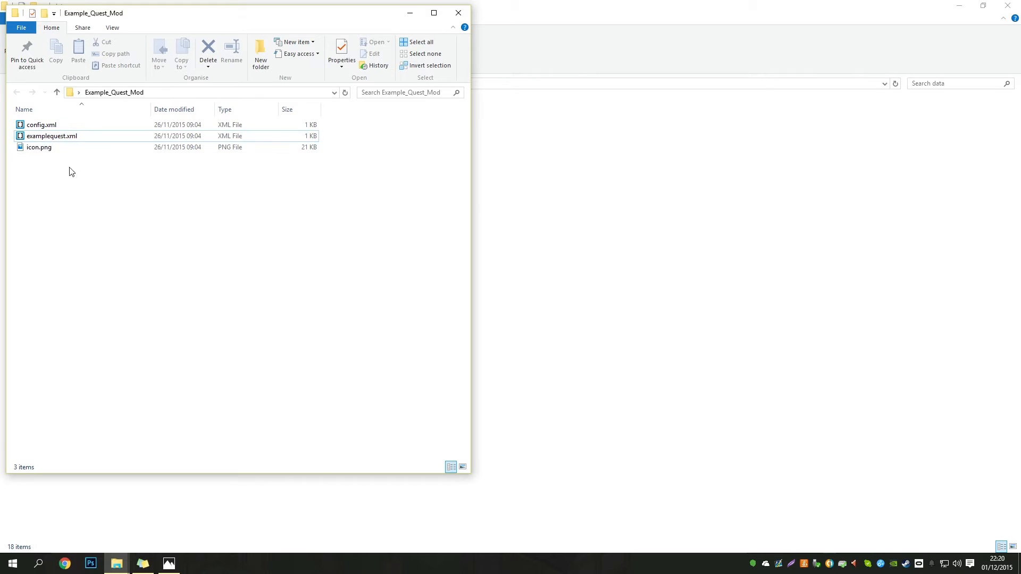
Step: Open the mod's config.xml in Brackets, and highlight its opening data tag
double_click(42, 125)
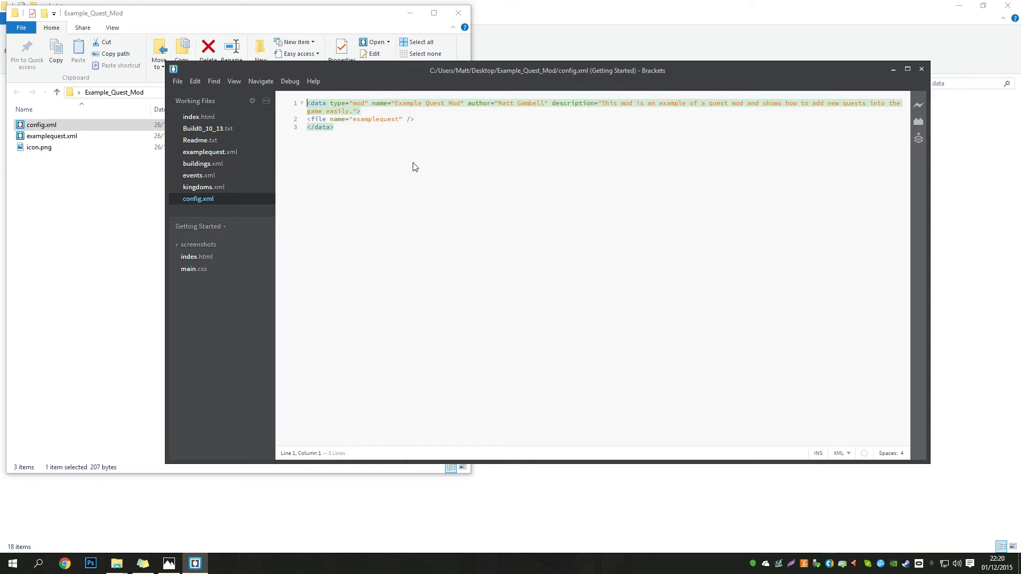
left_click(415, 135)
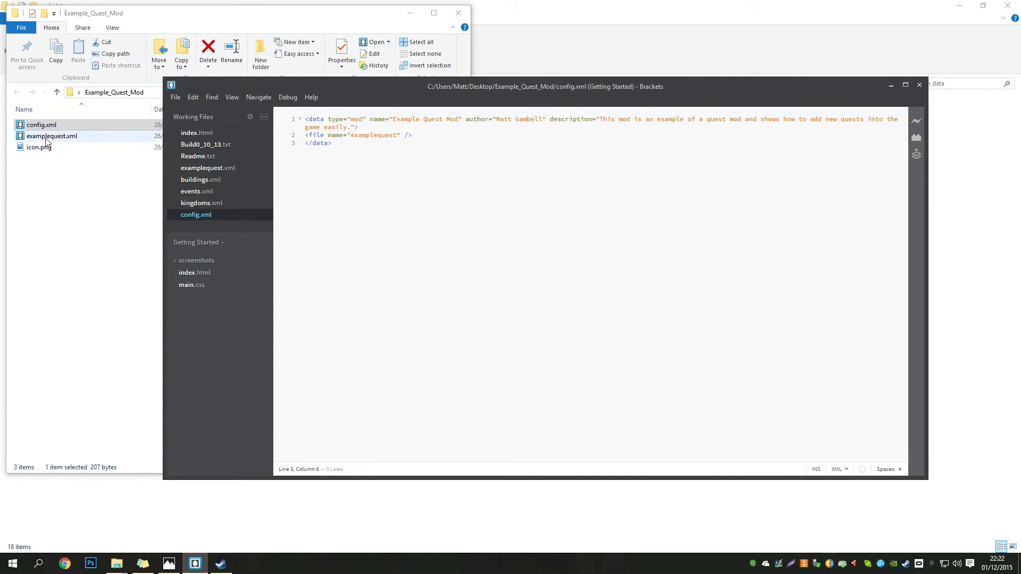
left_click(412, 131)
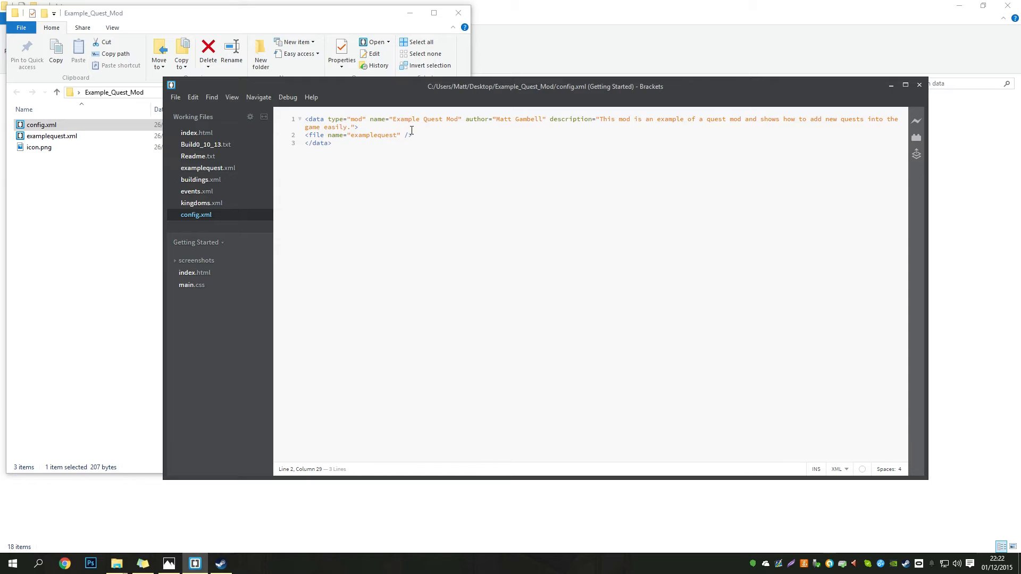
left_click(412, 127)
left_click(311, 120, "shift")
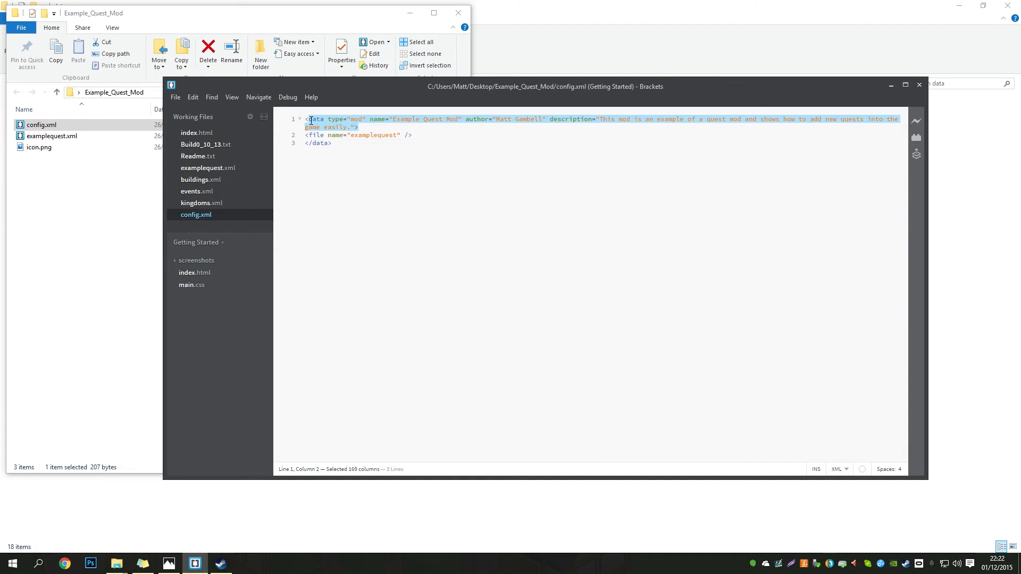
left_click(384, 127)
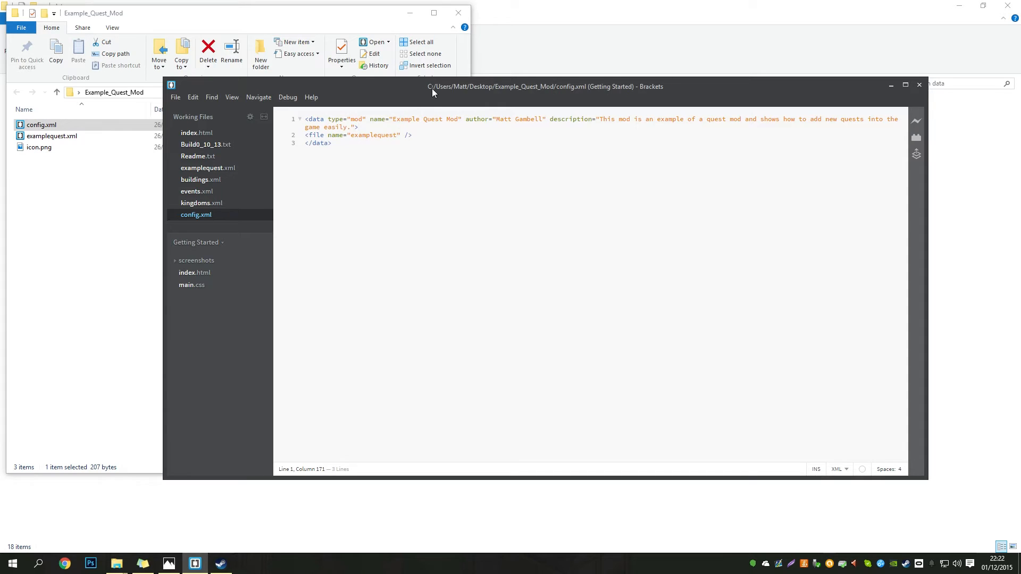
Step: Examine the name, author and description attributes in the data tag of config.xml
left_click_drag(432, 88, 396, 69)
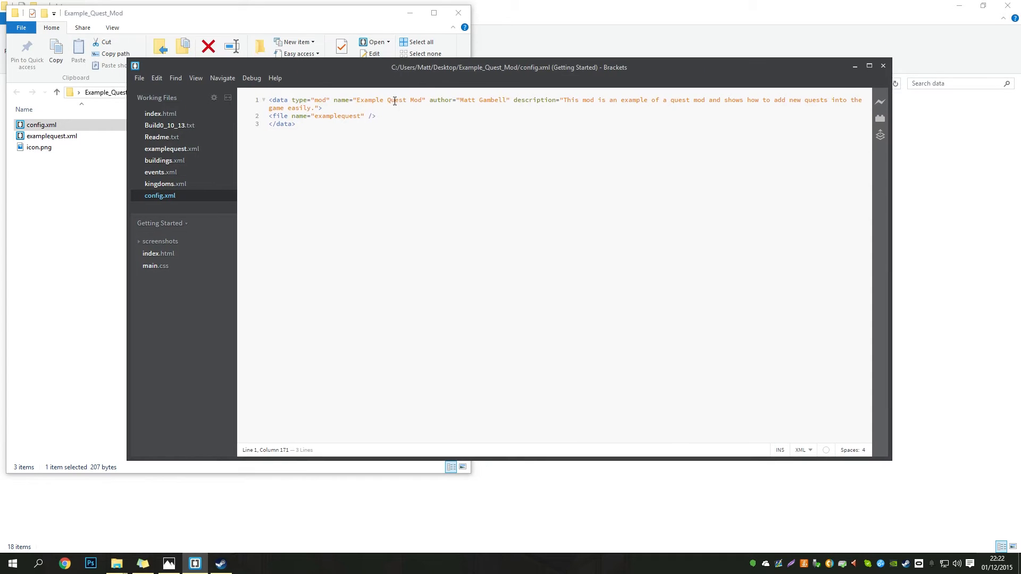
left_click(418, 100)
double_click(418, 99)
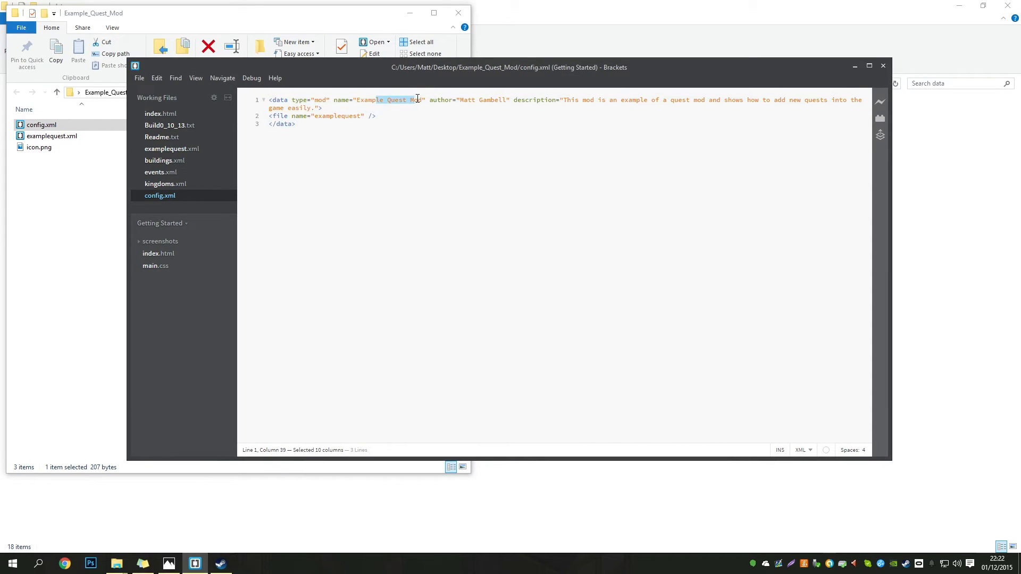
left_click(418, 100)
left_click(470, 99)
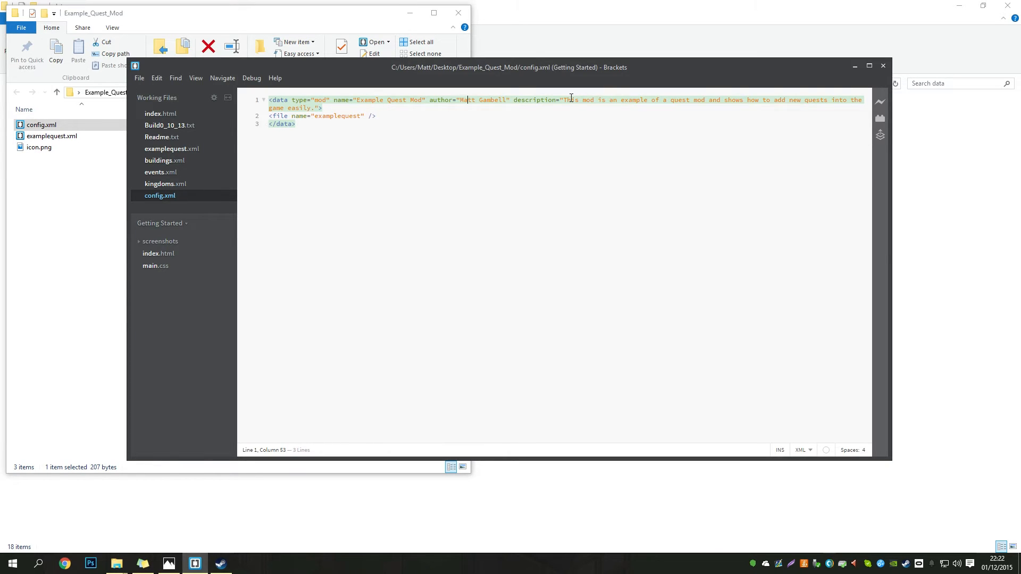
left_click_drag(571, 99, 599, 119)
left_click(322, 107)
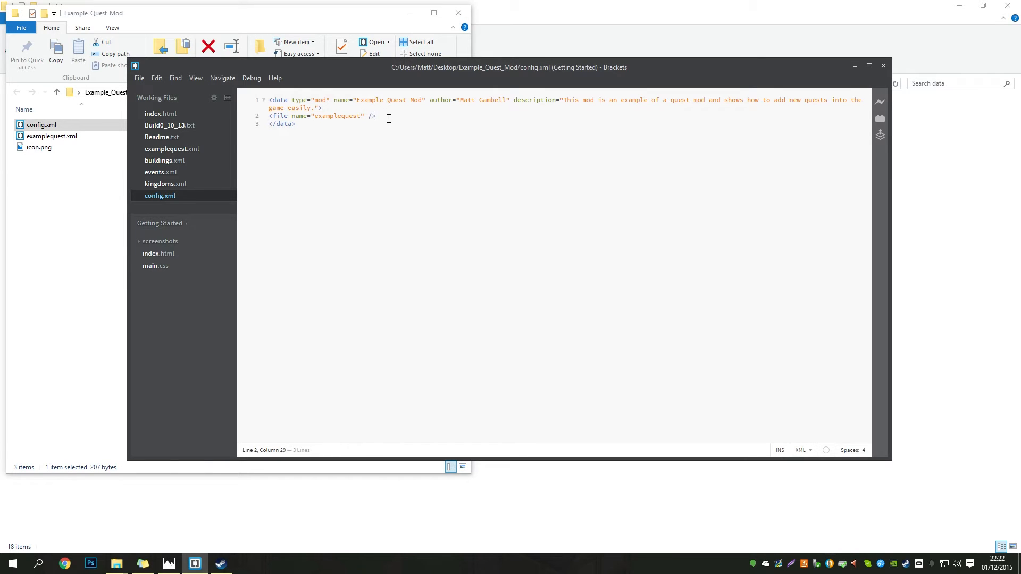
Step: Duplicate the examplequest file line in config.xml, name the copy examplebuilding, and select the added line
left_click_drag(389, 118, 269, 118)
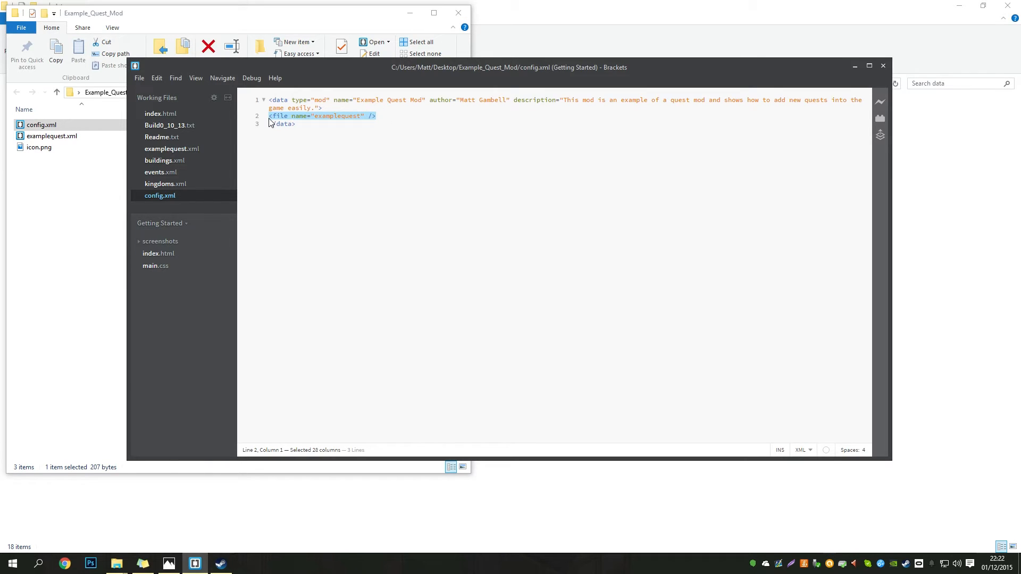
key("ctrl+c")
key("End")
key("Return")
key("ctrl+v")
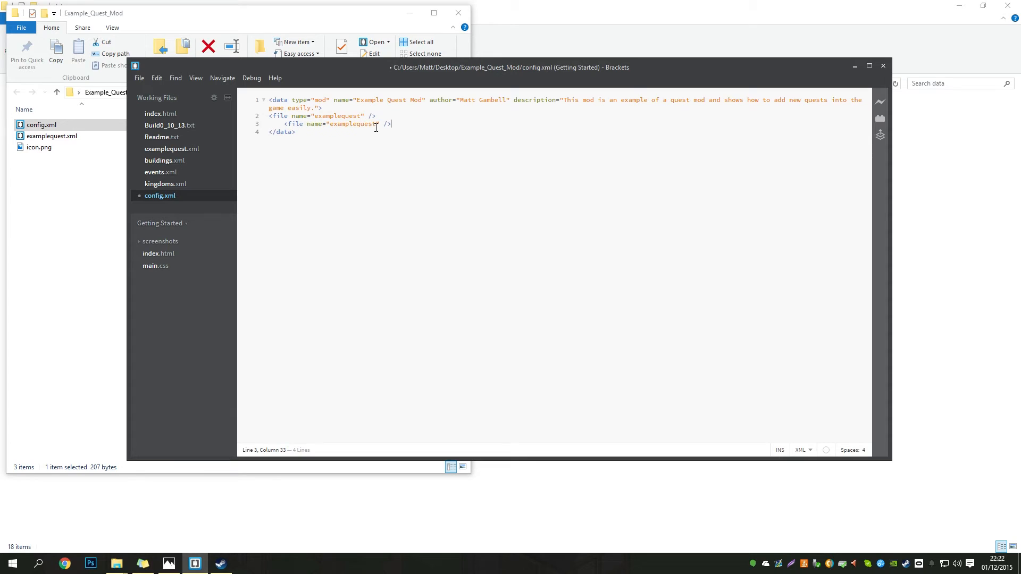
left_click_drag(376, 125, 357, 124)
type("s")
type("uilding")
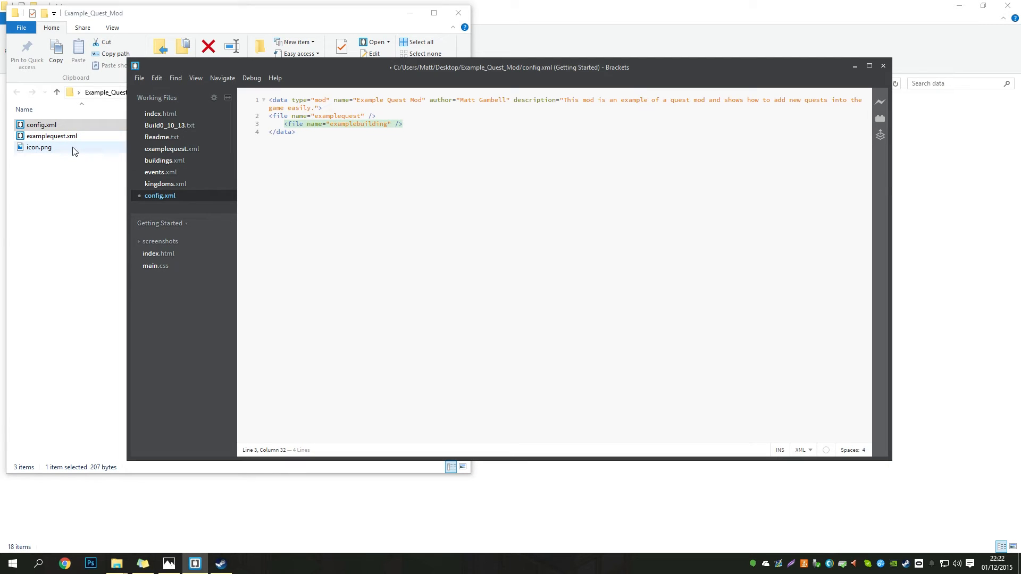
key("Up")
key("Up")
left_click(397, 123)
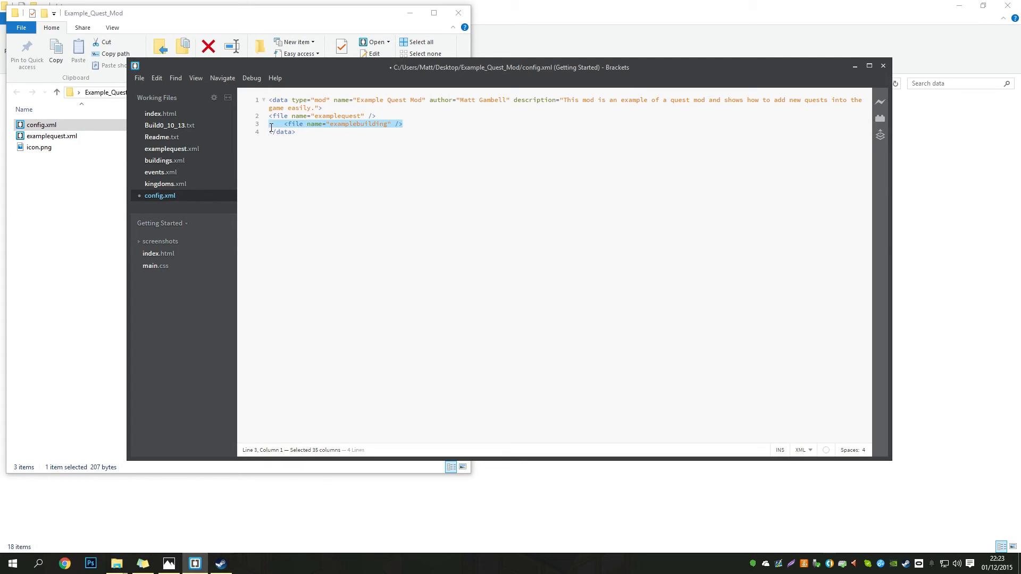
key("shift+Tab")
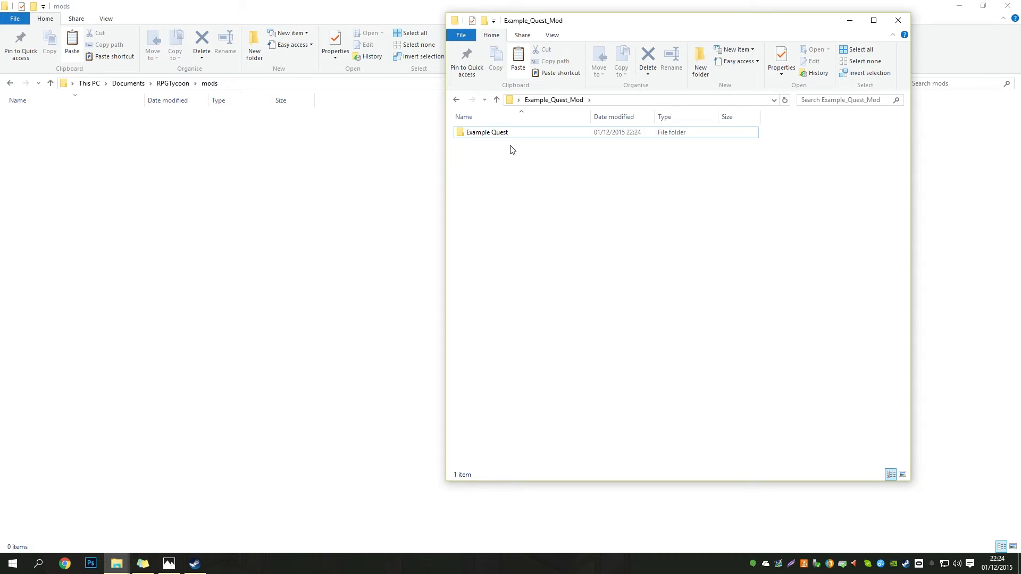
Step: Move the Example Quest folder into Documents\RPGTycoon\mods, check the files inside it, and return to the mods folder
left_click(314, 128)
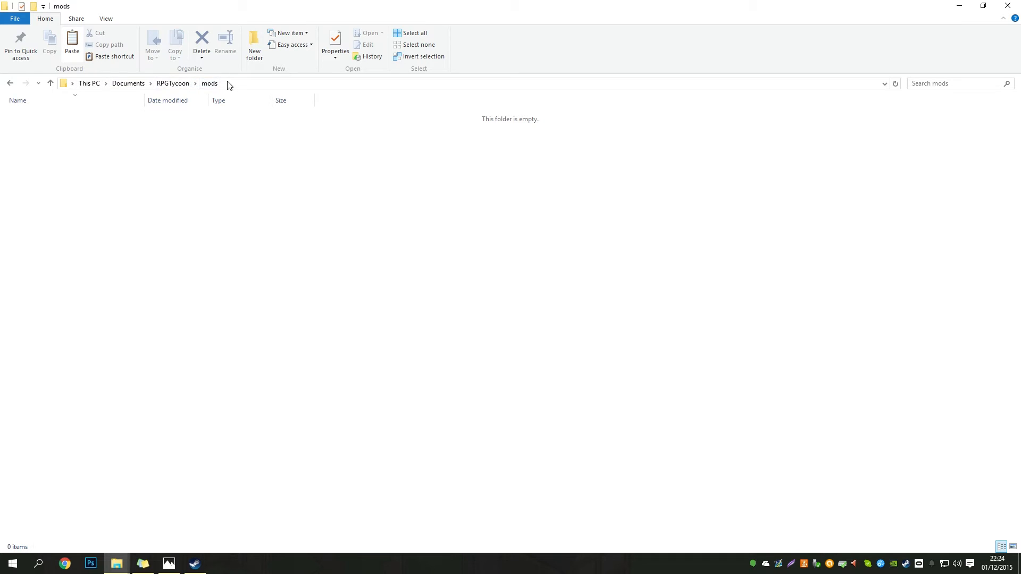
mouse_move(127, 559)
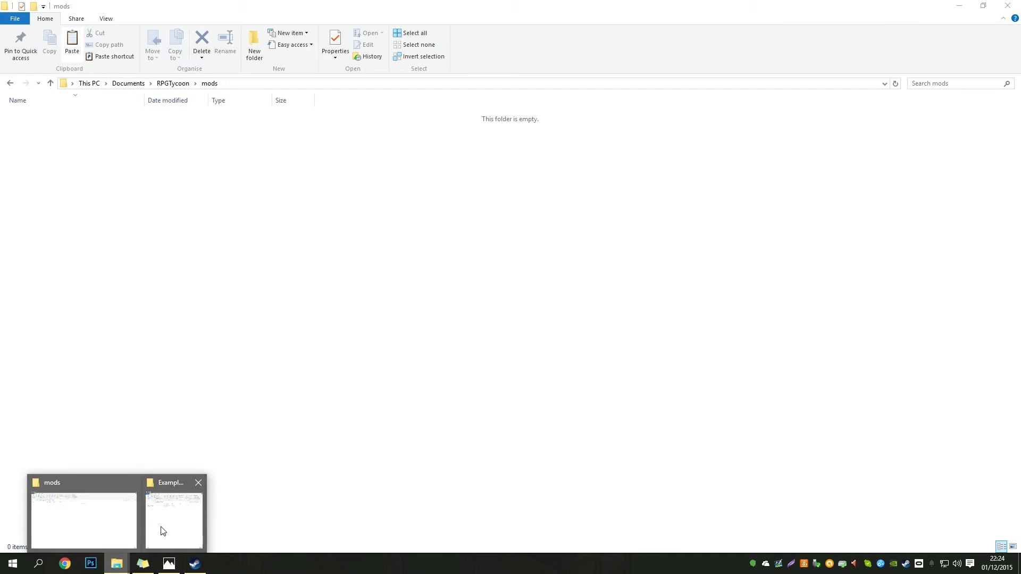
left_click(160, 527)
left_click(507, 135)
left_click_drag(506, 135, 97, 167)
left_click(201, 227)
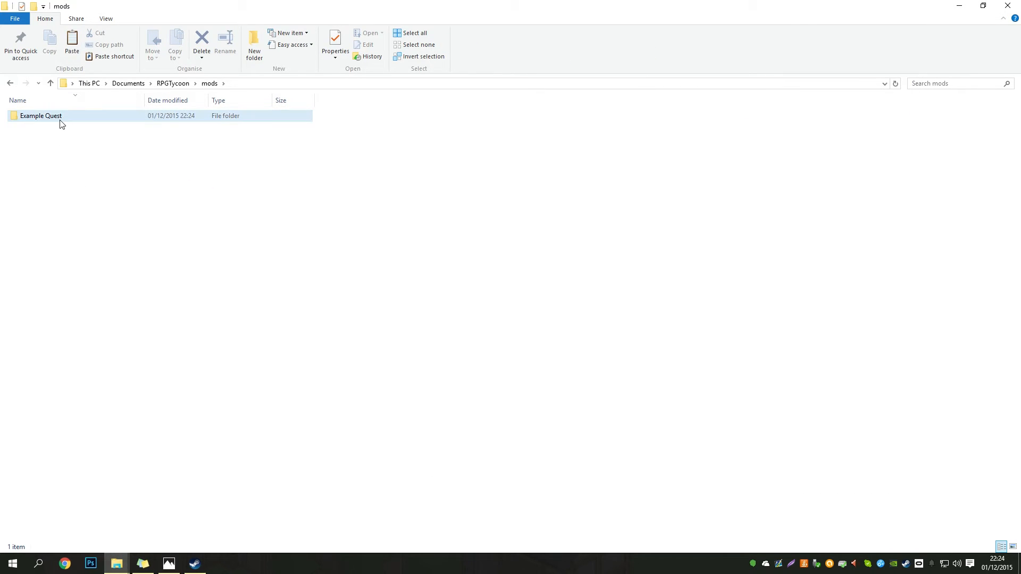
double_click(60, 124)
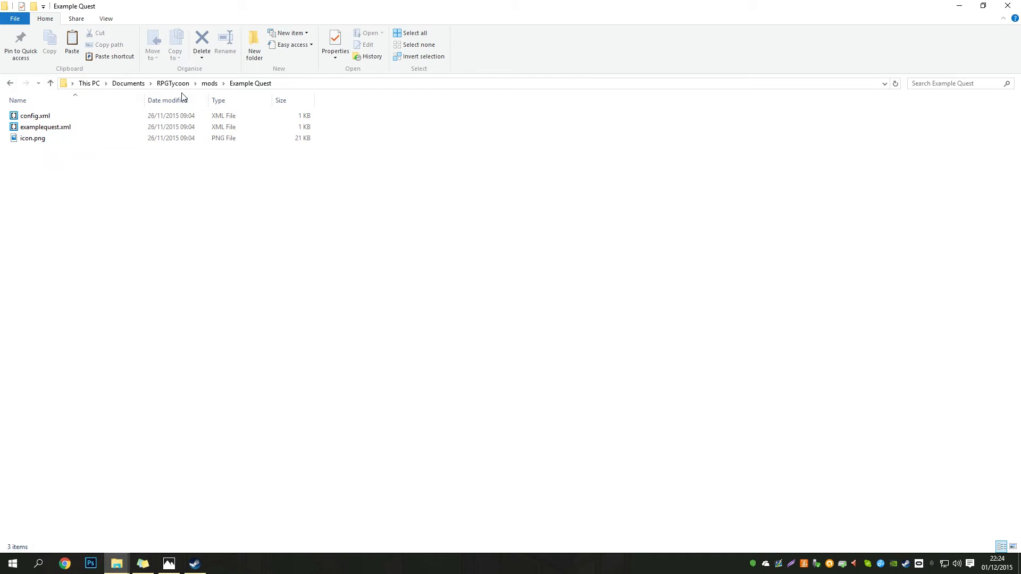
left_click(211, 85)
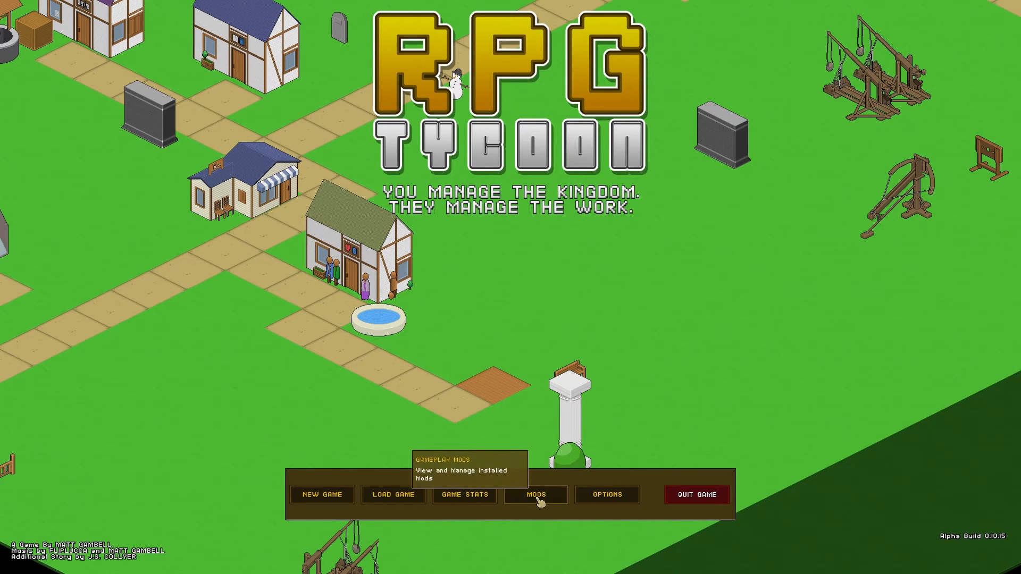
Step: Open the list of installed mods in RPG Tycoon, and view the details of Example Quest Mod and Everyday Hero
left_click(537, 496)
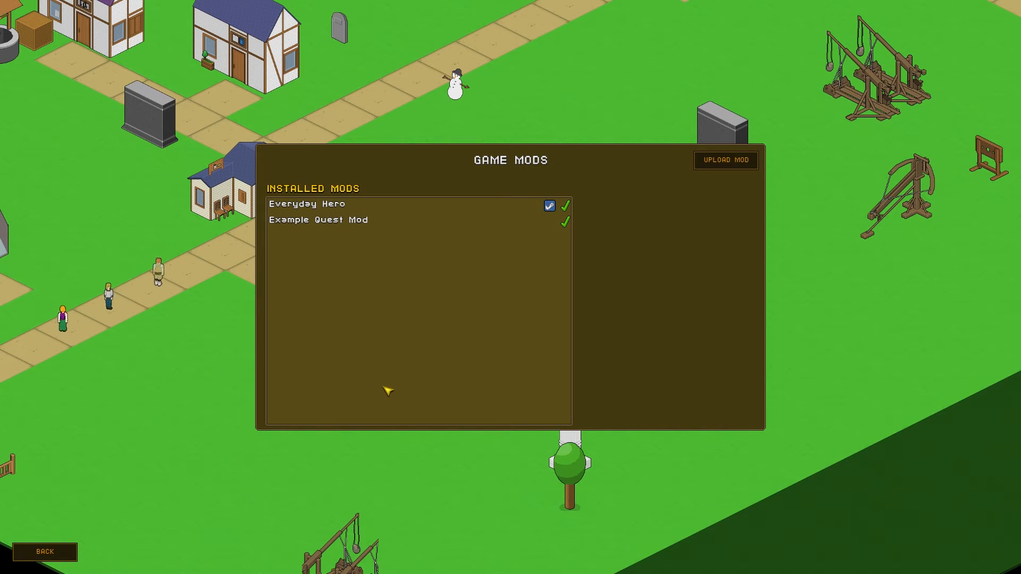
left_click(338, 223)
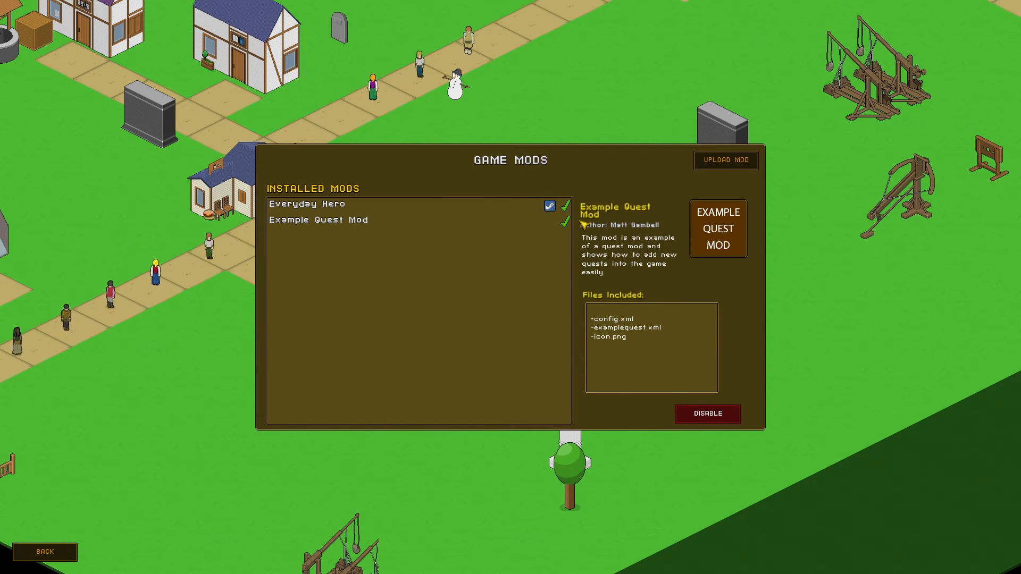
left_click(413, 207)
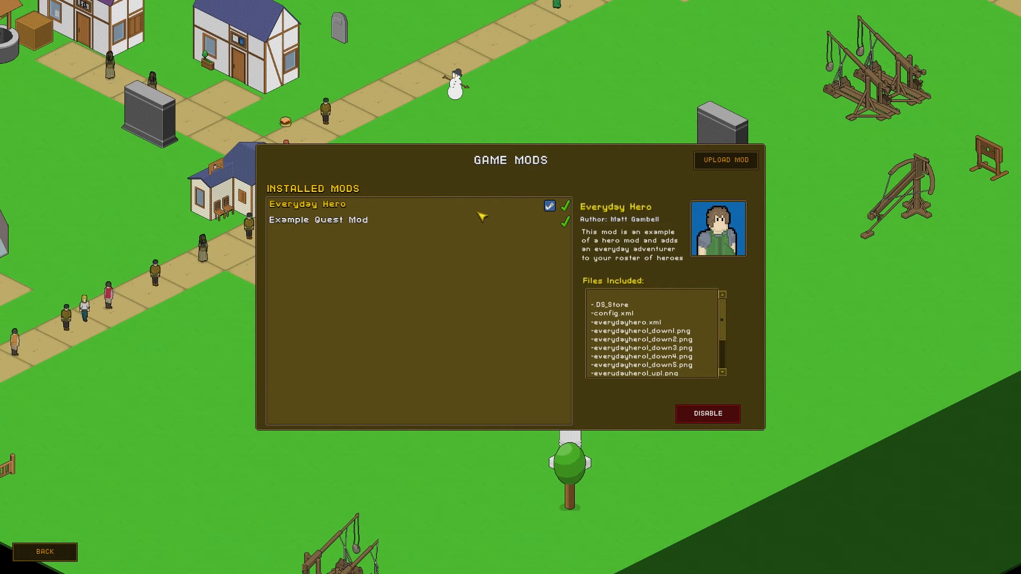
Step: Start unsubscribing from Everyday Hero but decline the confirmation, and view the Example Quest Mod details again
left_click(550, 207)
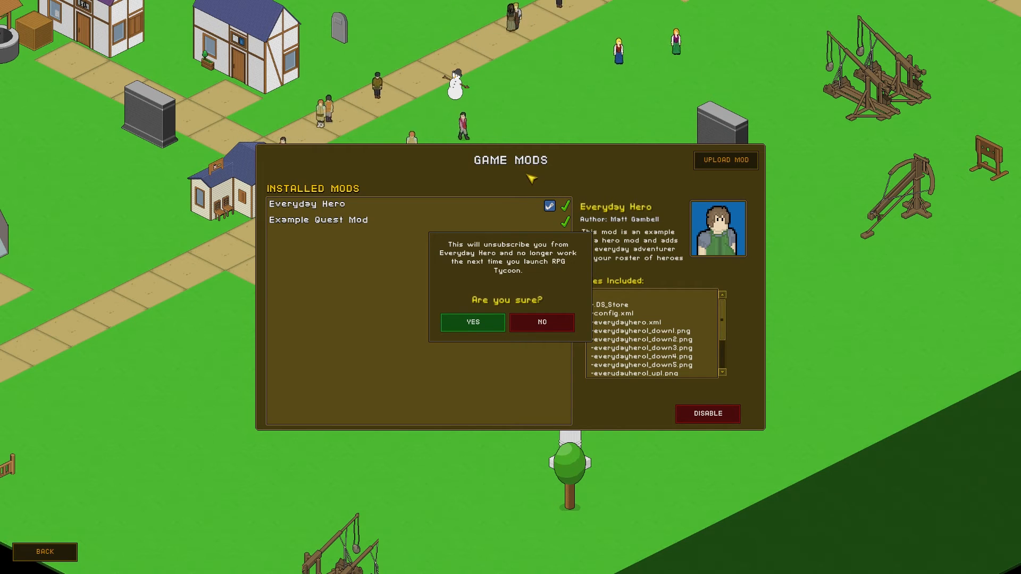
left_click(552, 326)
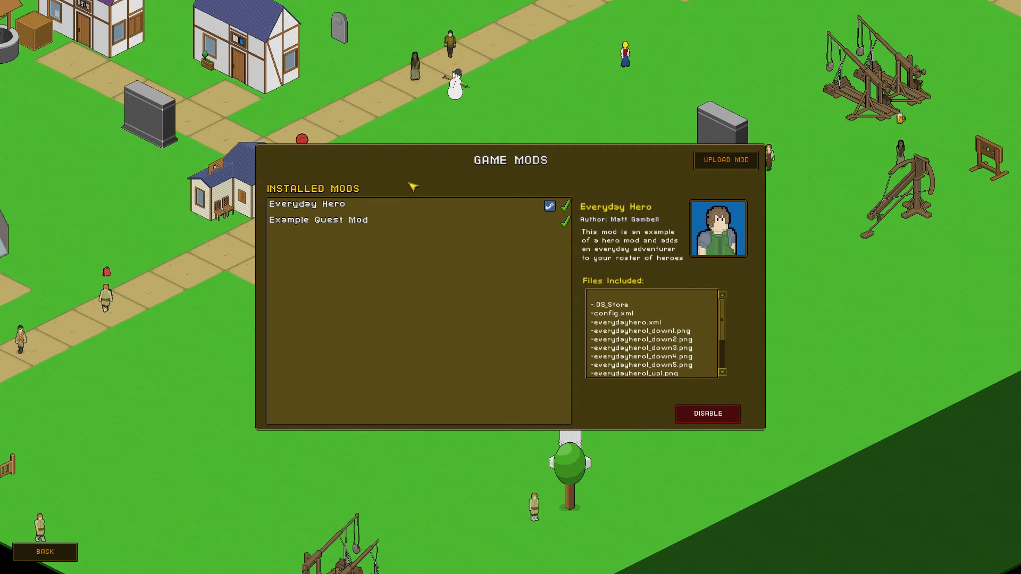
left_click(370, 222)
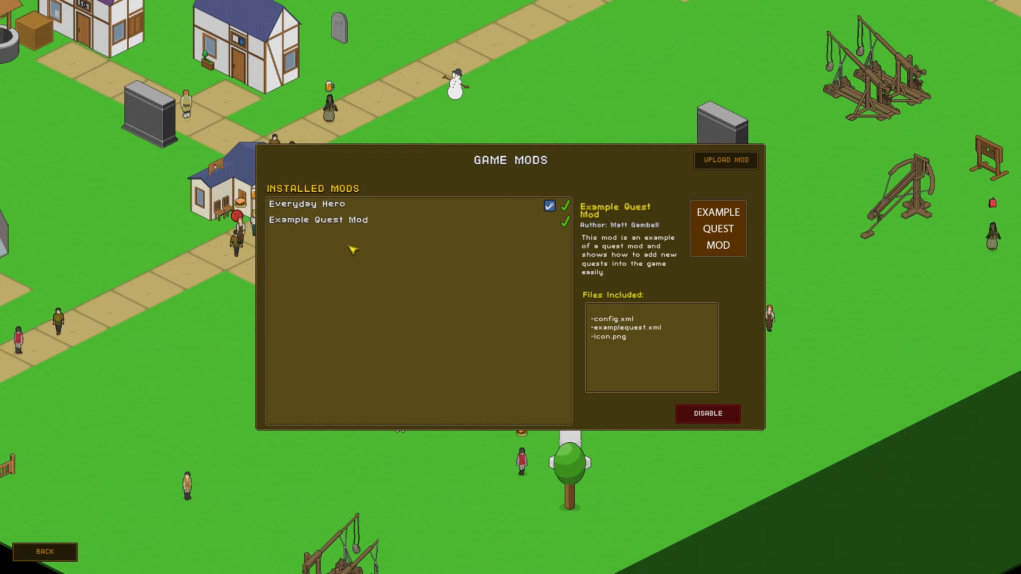
left_click(341, 210)
left_click(341, 220)
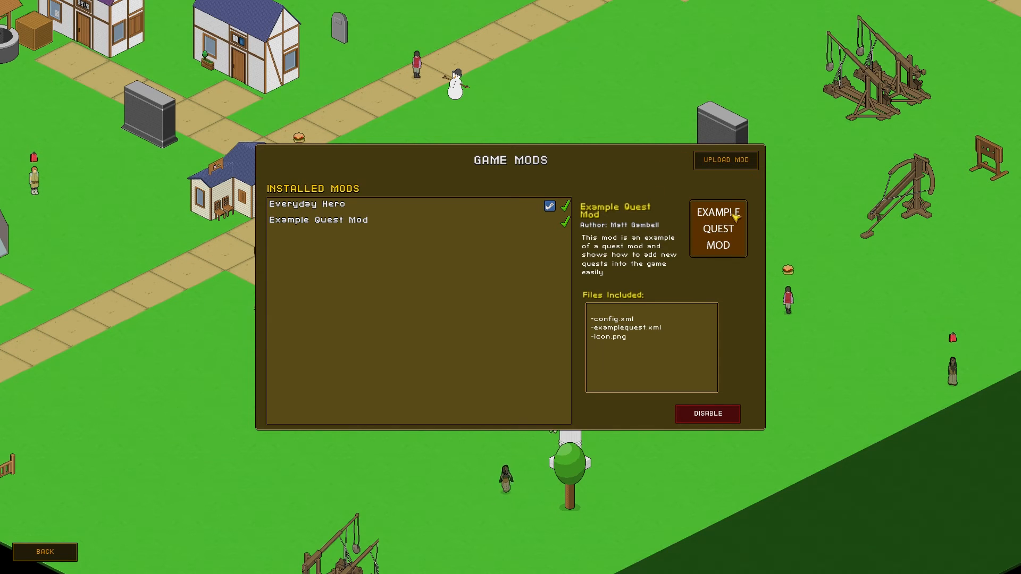
Step: Open the mod upload form, start choosing a mod folder, and browse to Documents\RPGTycoon\mods
left_click(723, 161)
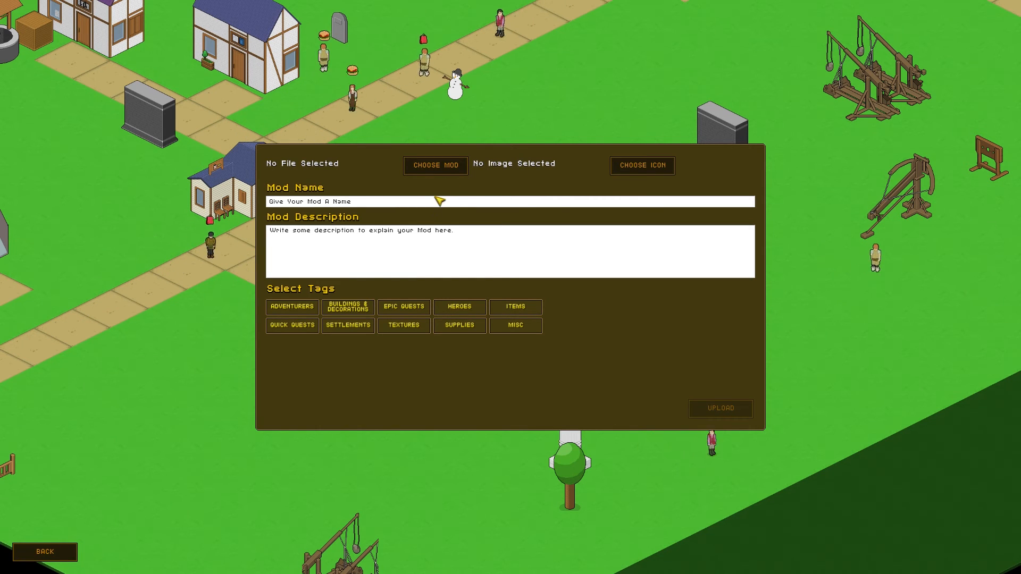
left_click(433, 166)
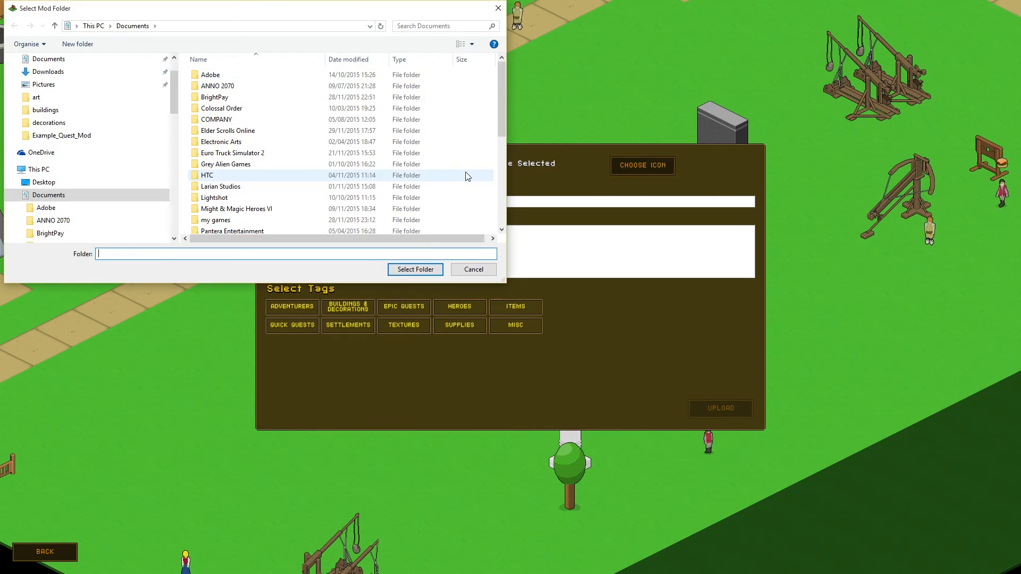
left_click(77, 201)
scroll(229, 157, "down", 3)
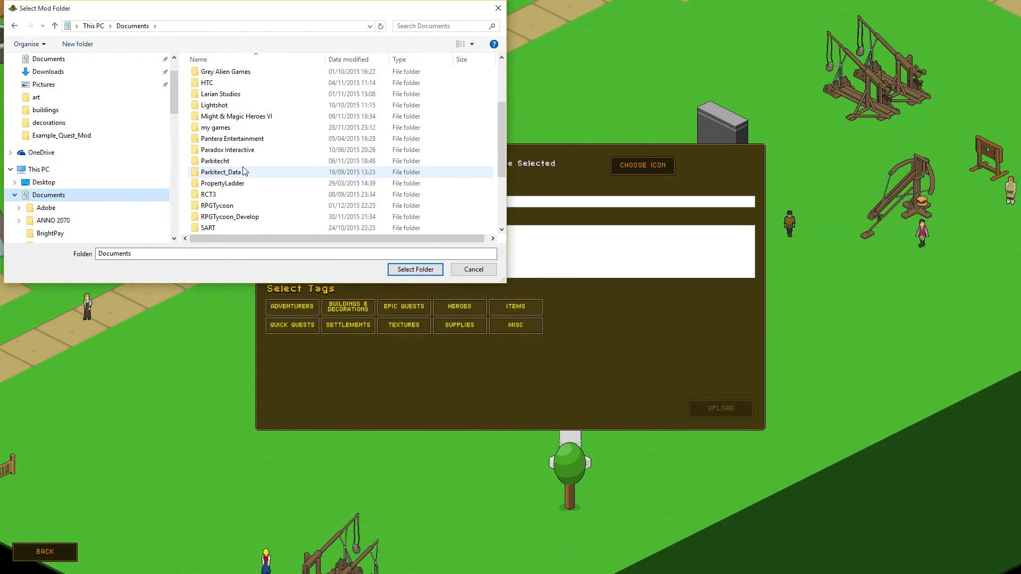
double_click(238, 207)
left_click(273, 87)
double_click(273, 87)
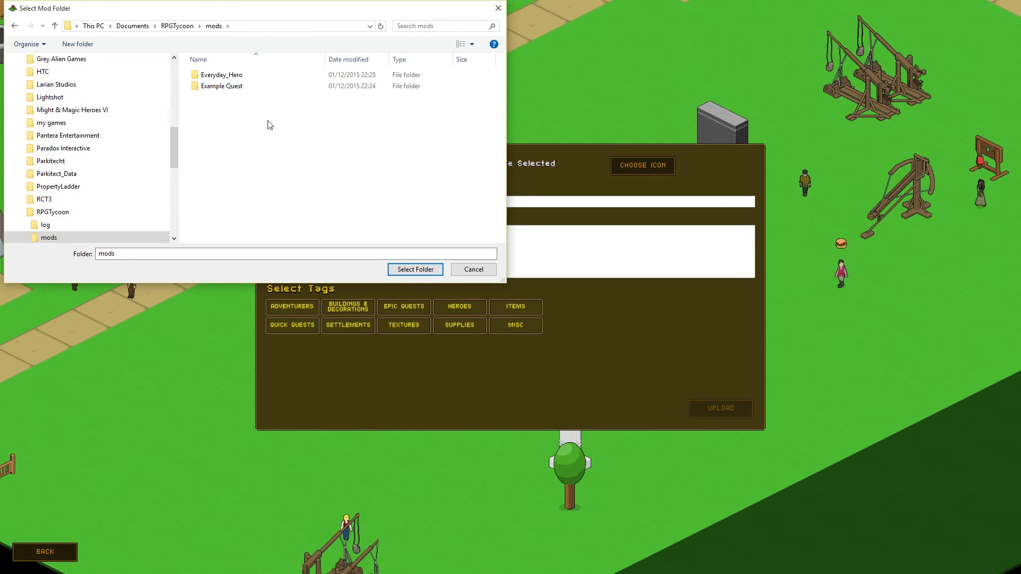
Step: Choose the Example Quest folder as the mod to upload
left_click(223, 93)
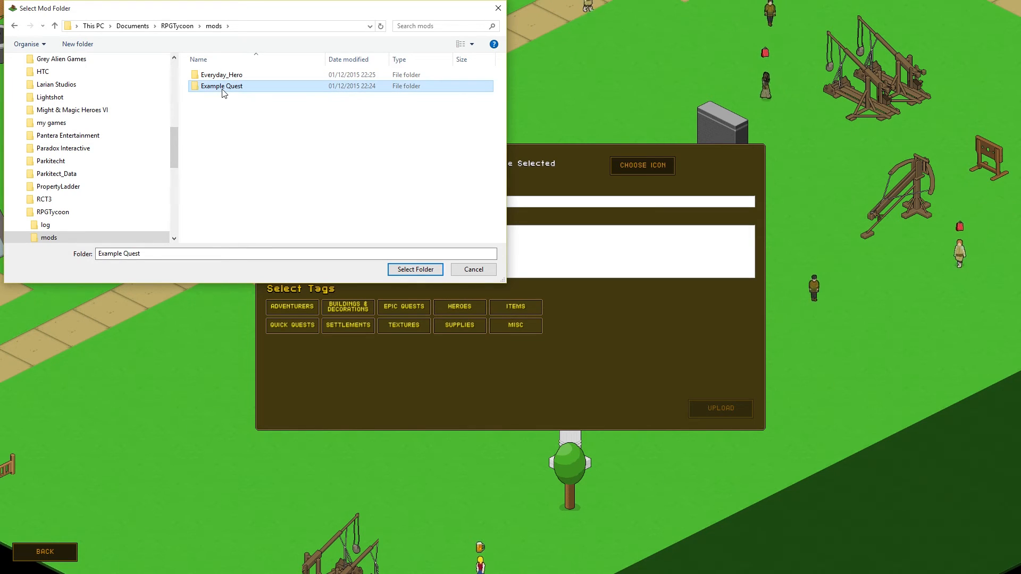
left_click(214, 113)
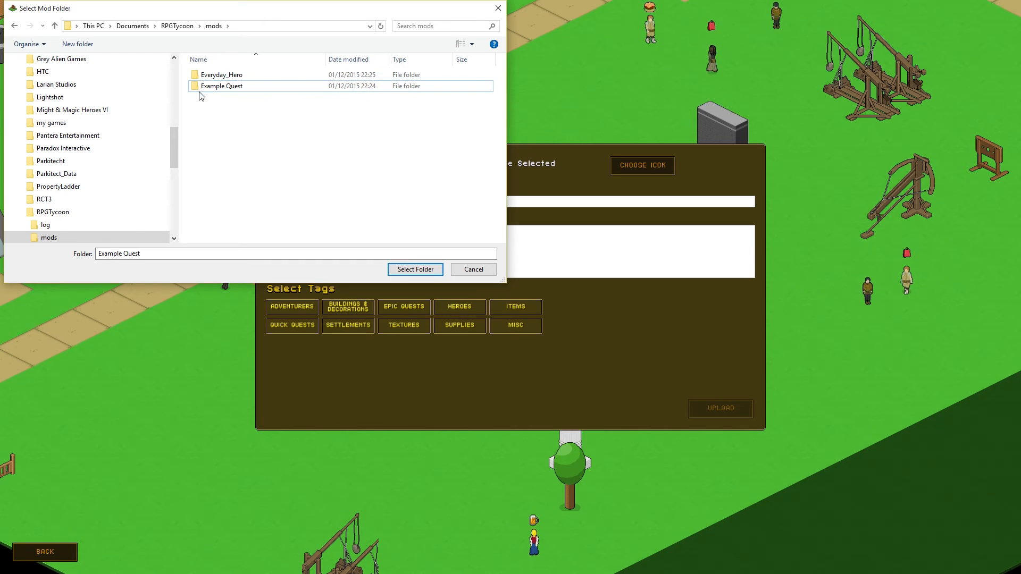
left_click(200, 91)
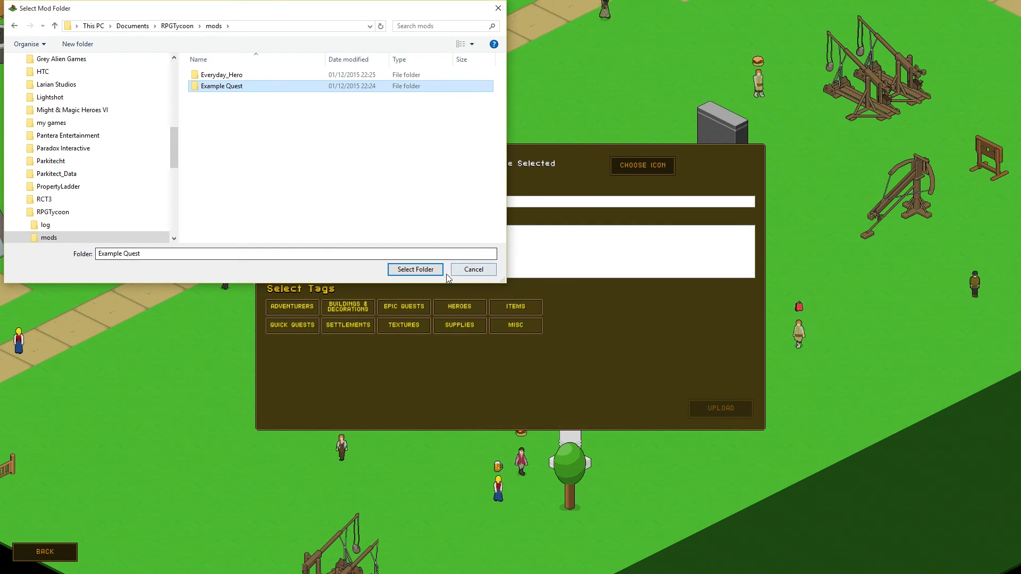
left_click(415, 269)
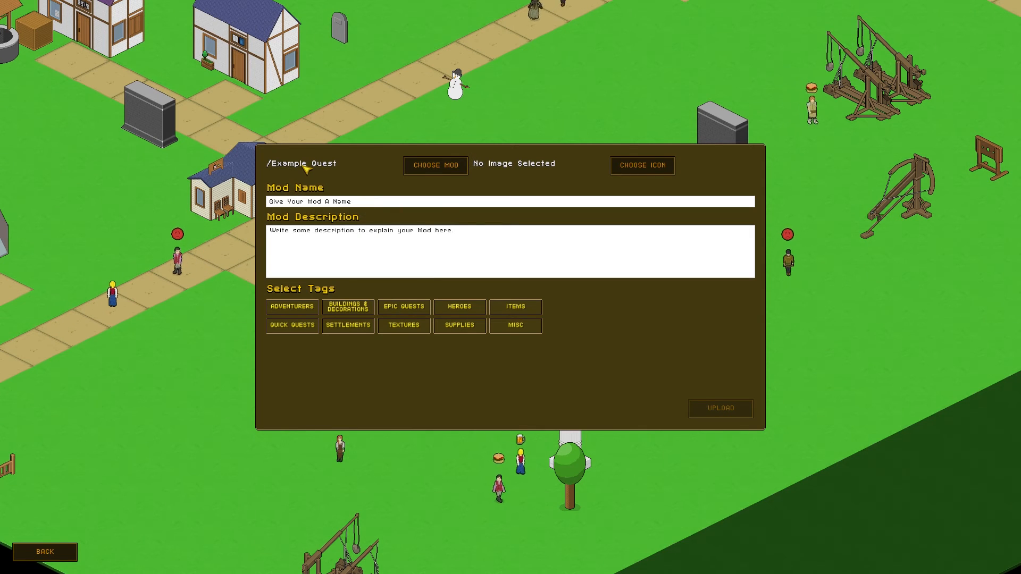
Step: Choose icon.png from the Example Quest folder as the icon and name the mod "Example Quest Mod"
left_click(640, 172)
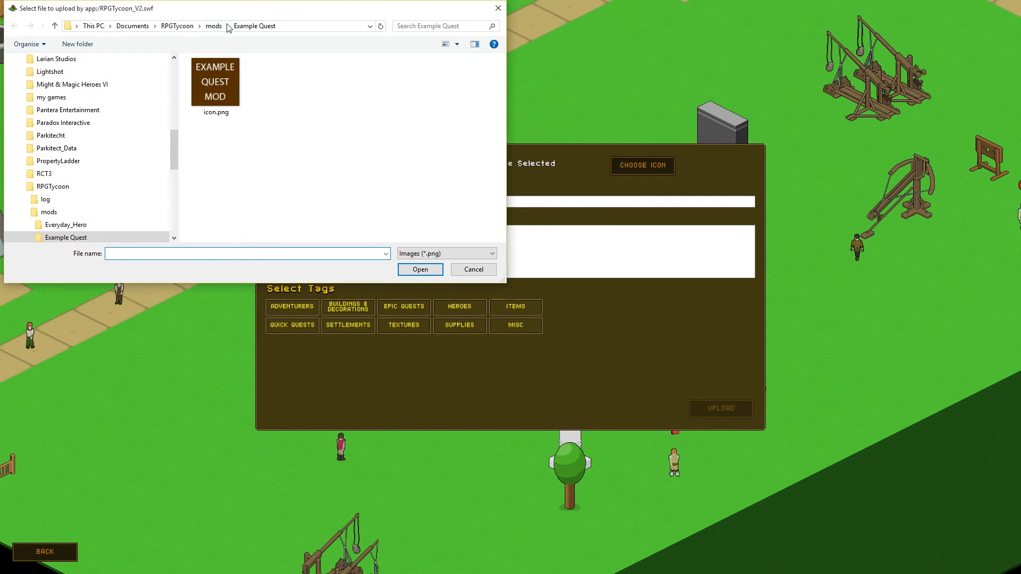
double_click(210, 78)
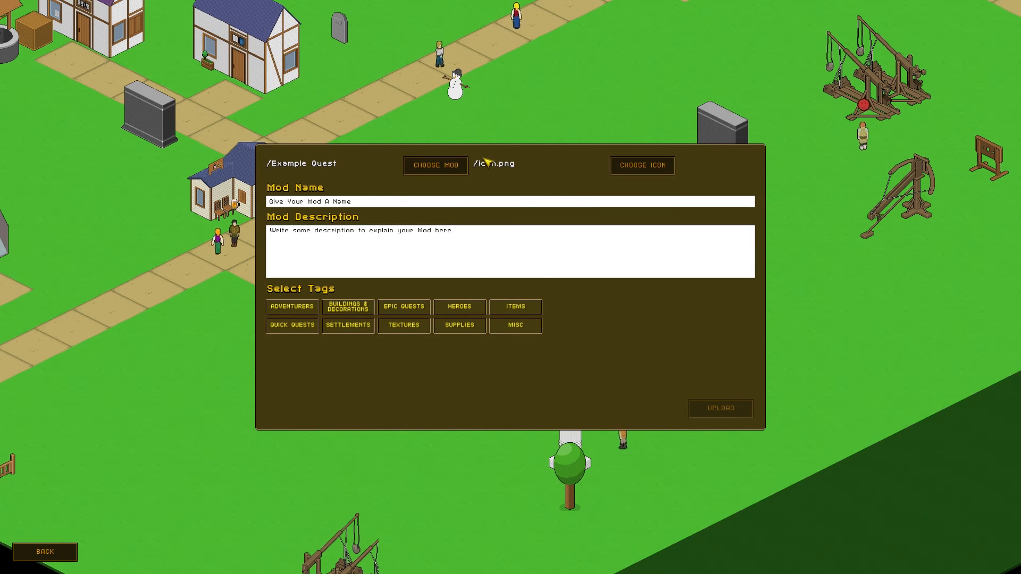
left_click(378, 200)
key("BackSpace")
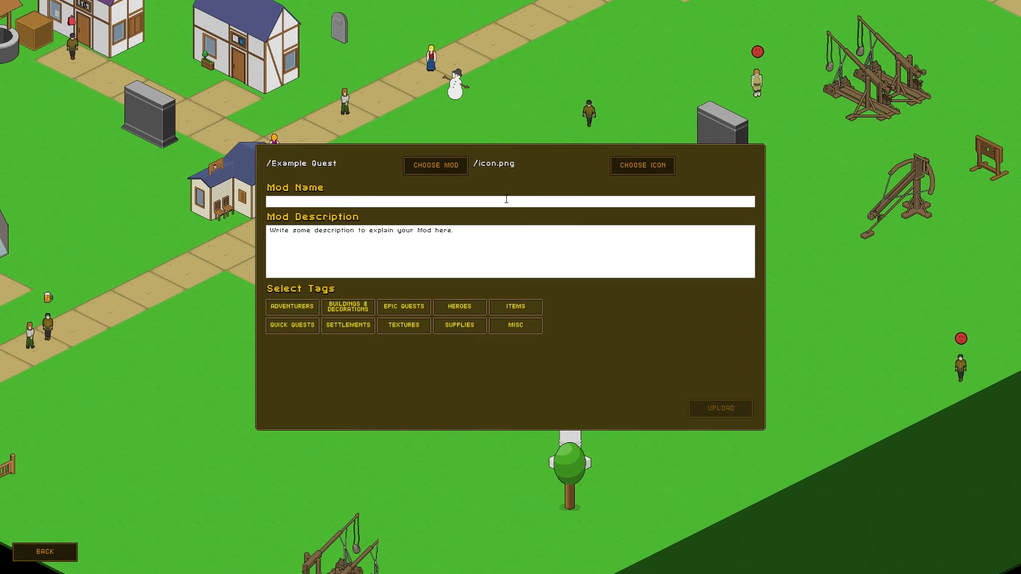
type("Example")
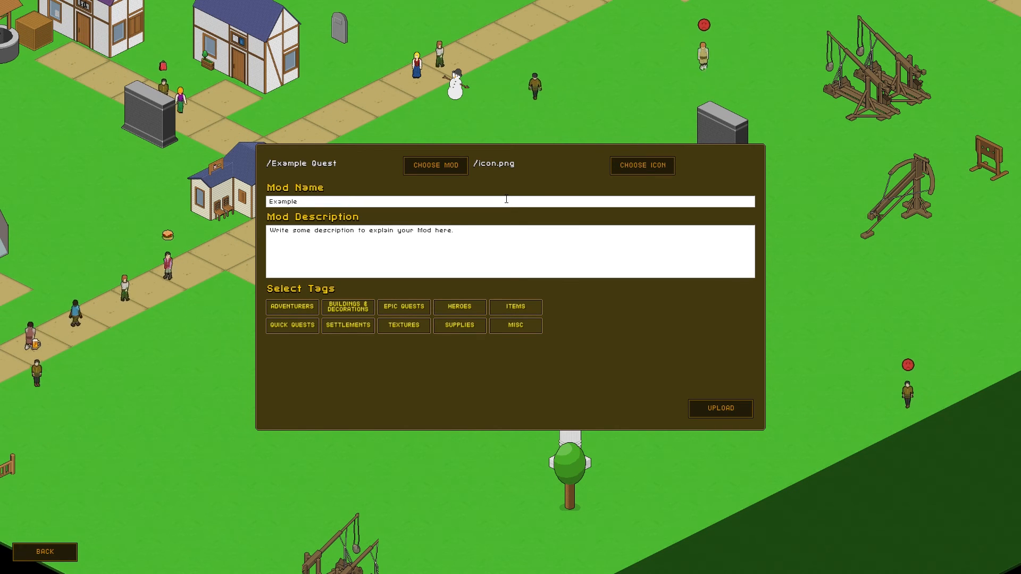
type(" Quest Mod")
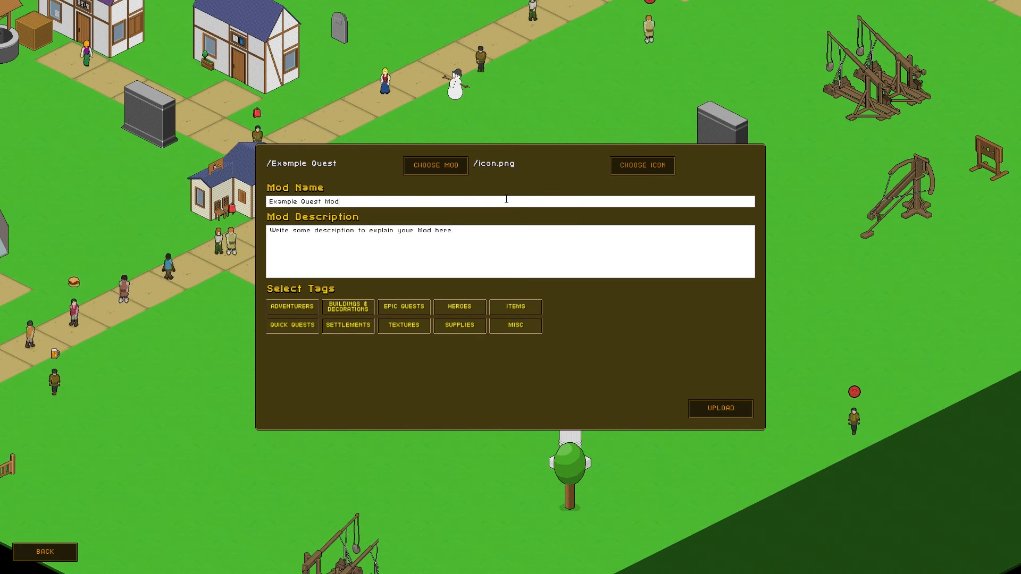
Step: Enter the description "This is an example of how to upload and create a mod that extends the quests via XML files." and upload the mod
left_click(496, 243)
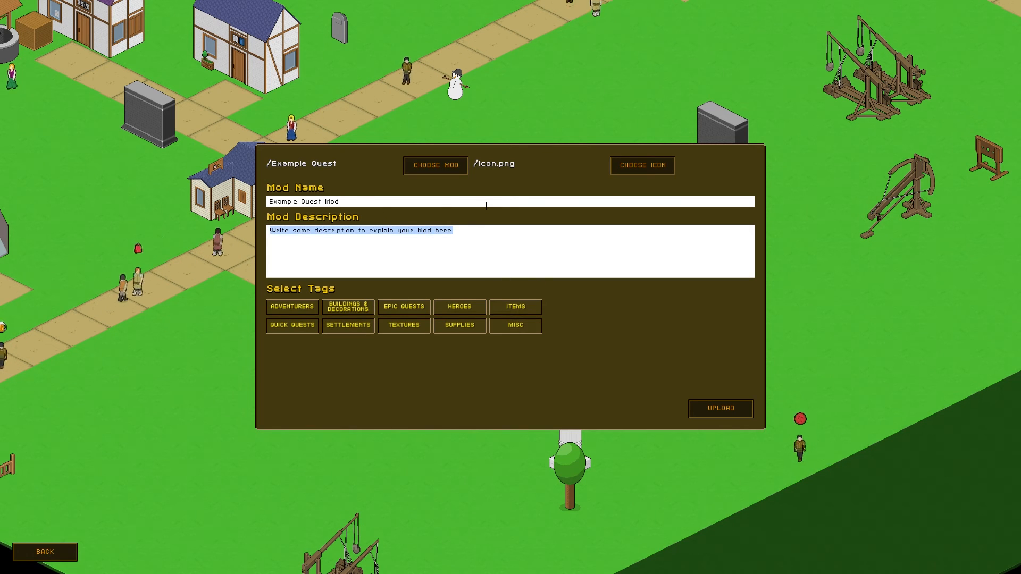
key("BackSpace")
type("This is ")
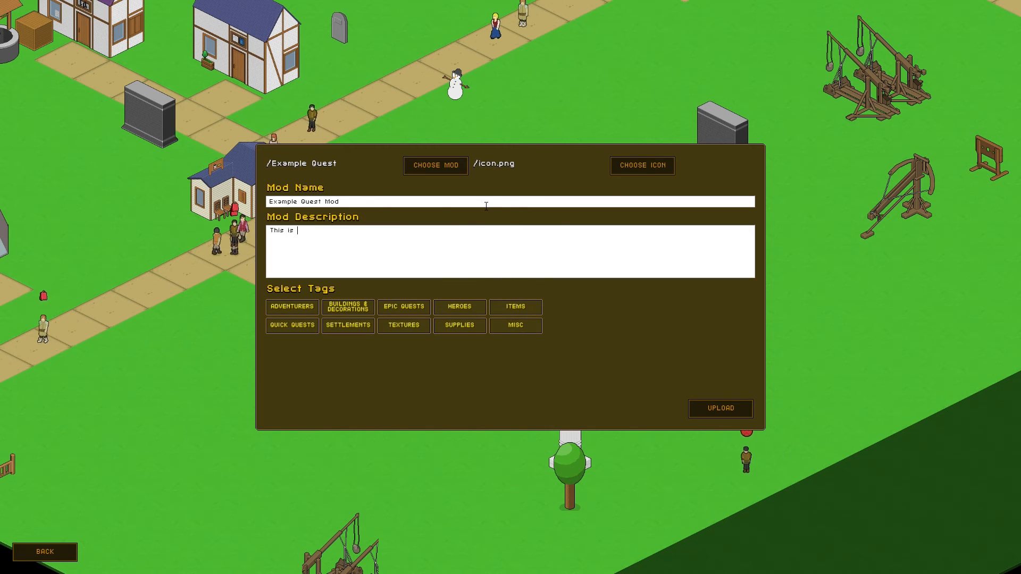
type("an example")
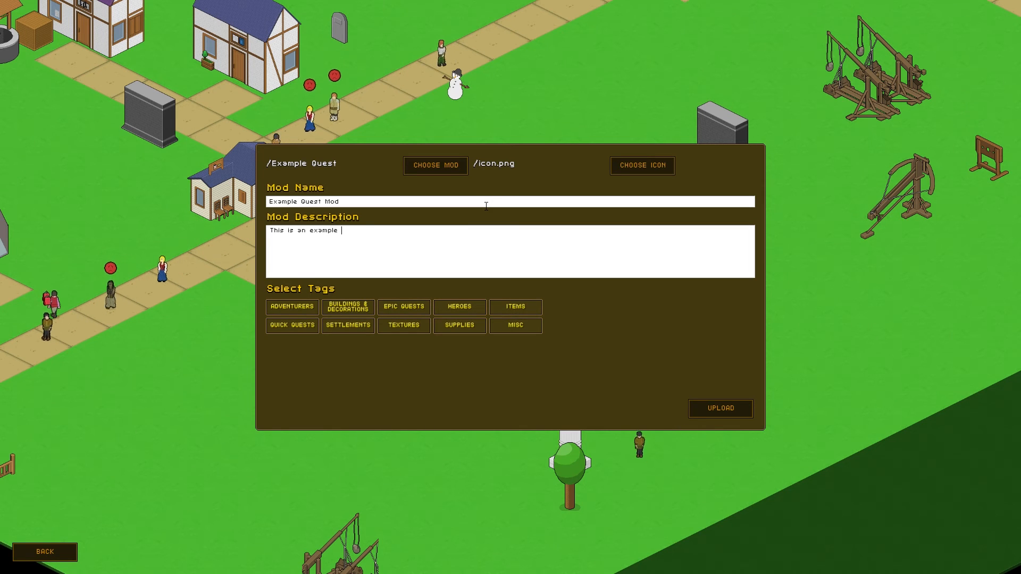
type(" of how to uploa")
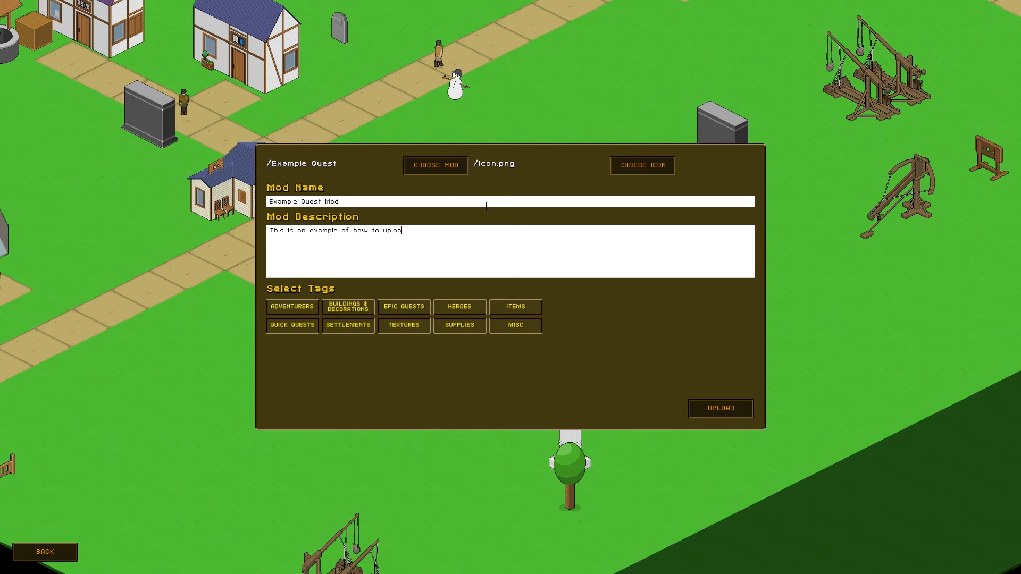
type("d and create a mod")
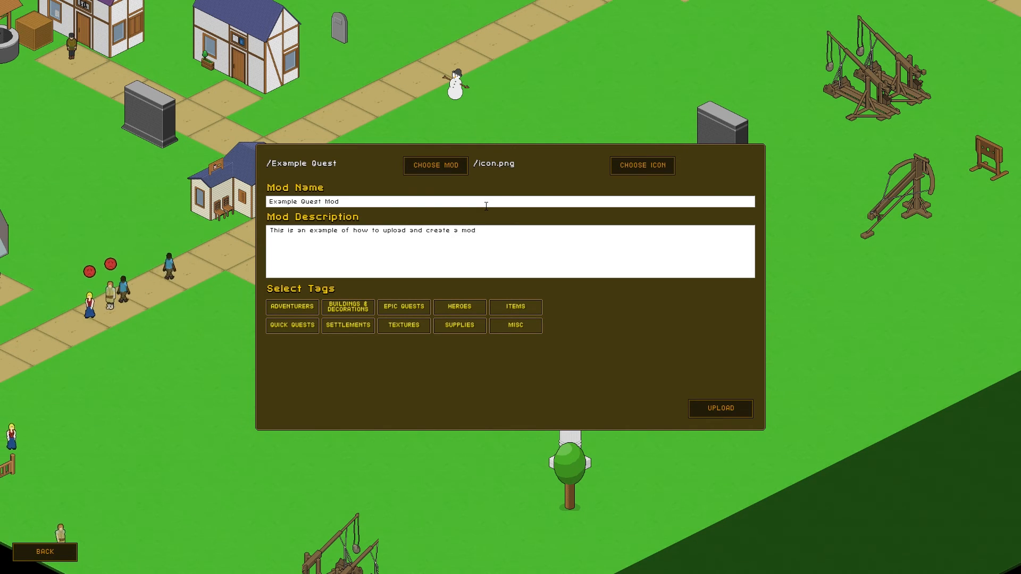
type(" that extends the quests via")
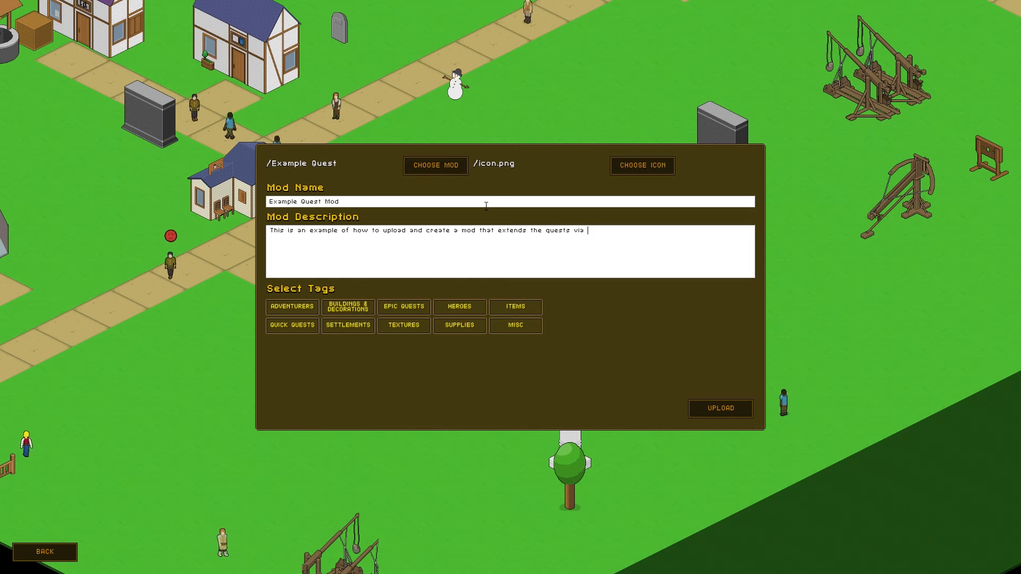
type(" XML files")
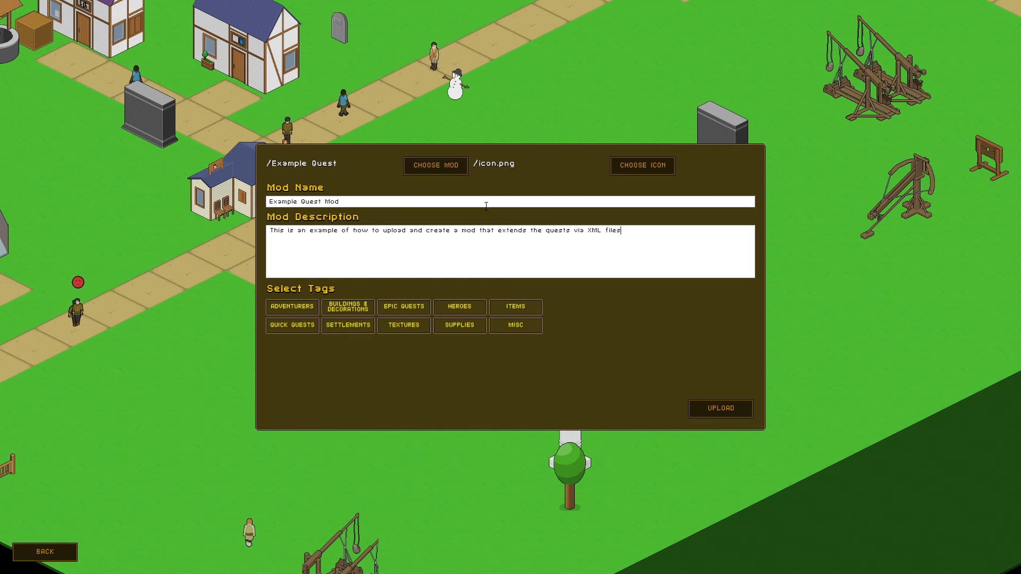
type(".")
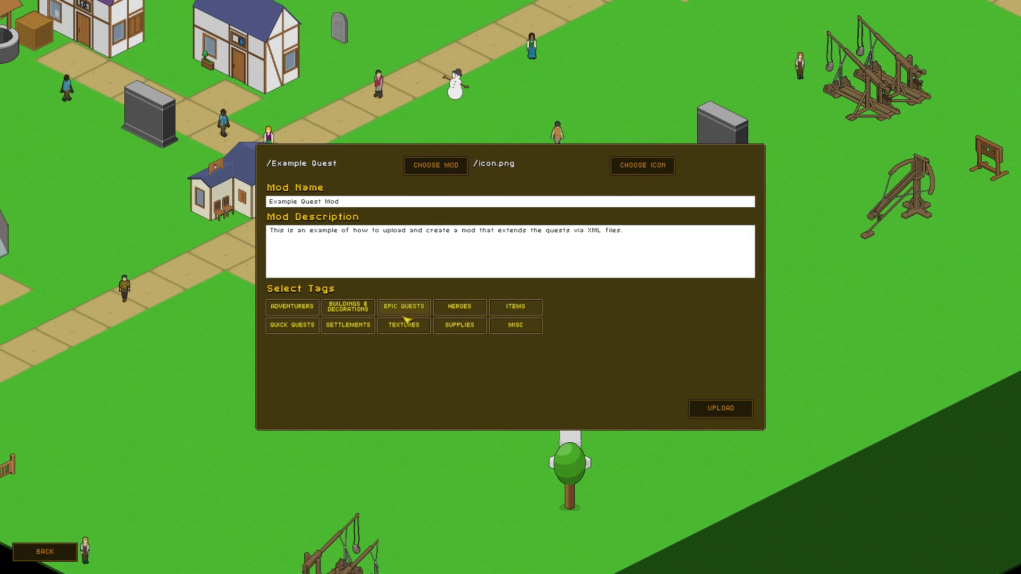
left_click(728, 409)
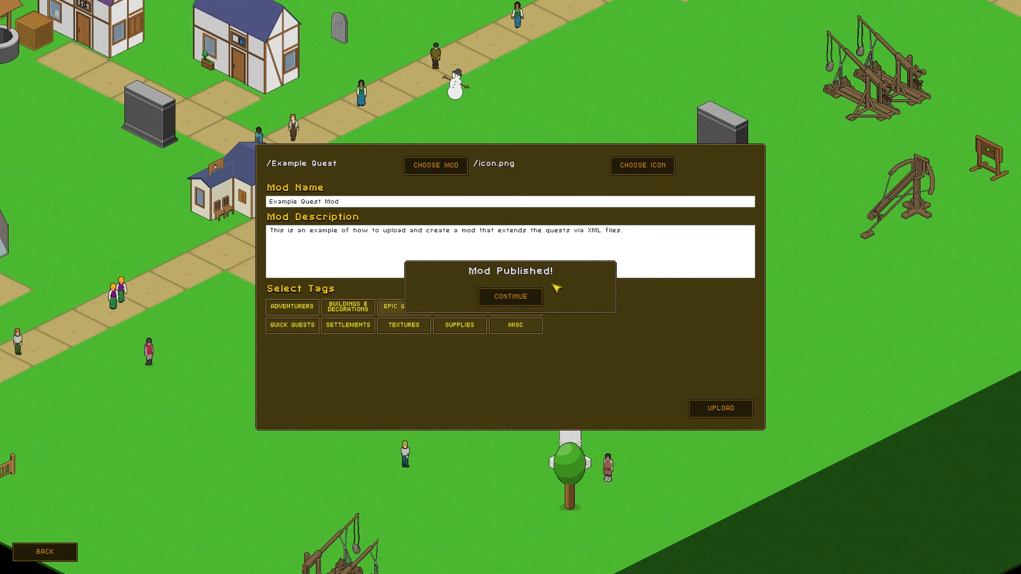
left_click(529, 302)
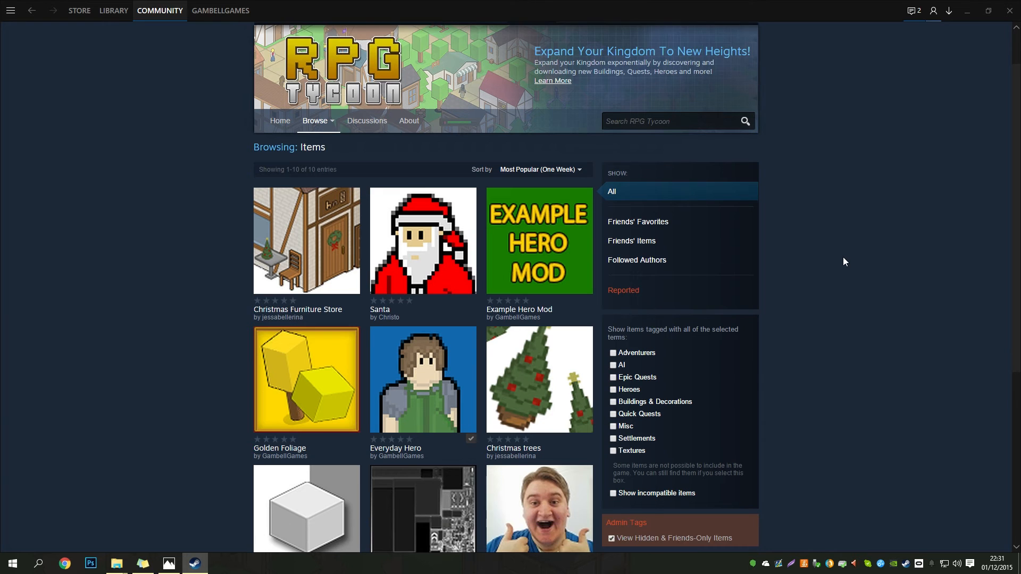
Step: In RPG Tycoon's Steam Workshop, list the files you have posted and review the Example Quest Mod page
scroll(843, 259, "down", 1)
scroll(843, 257, "up", 2)
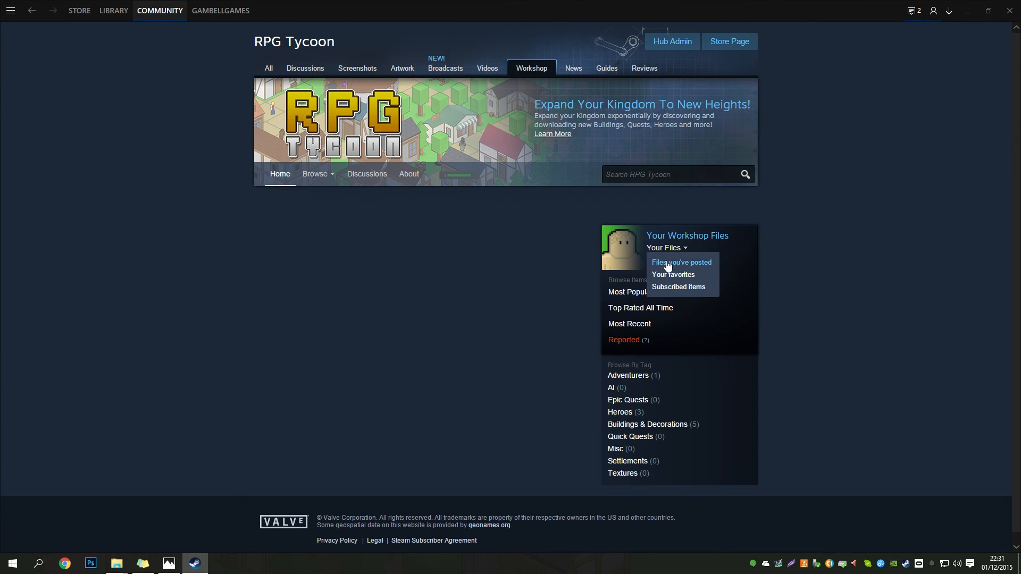
left_click(669, 261)
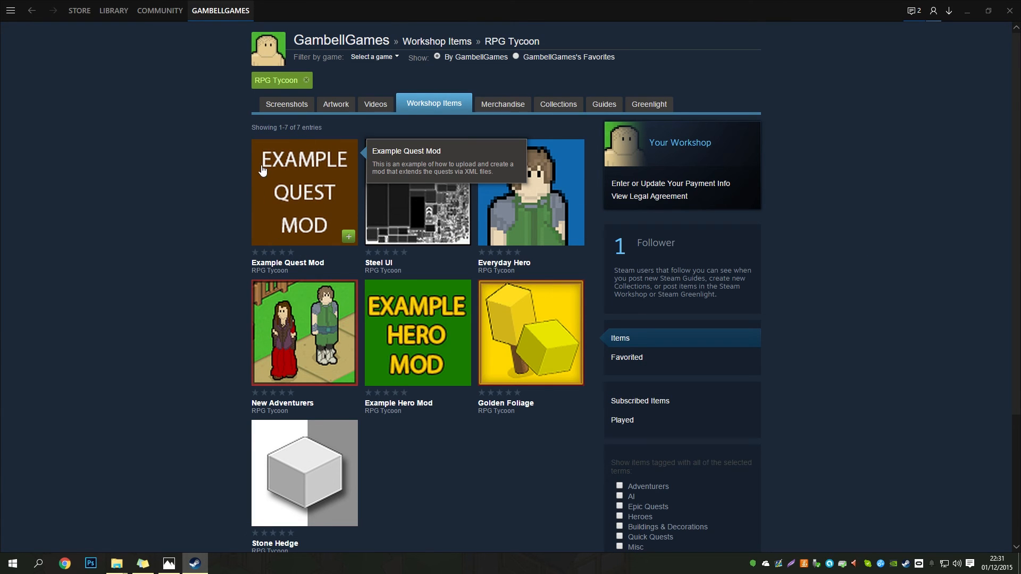
left_click(295, 205)
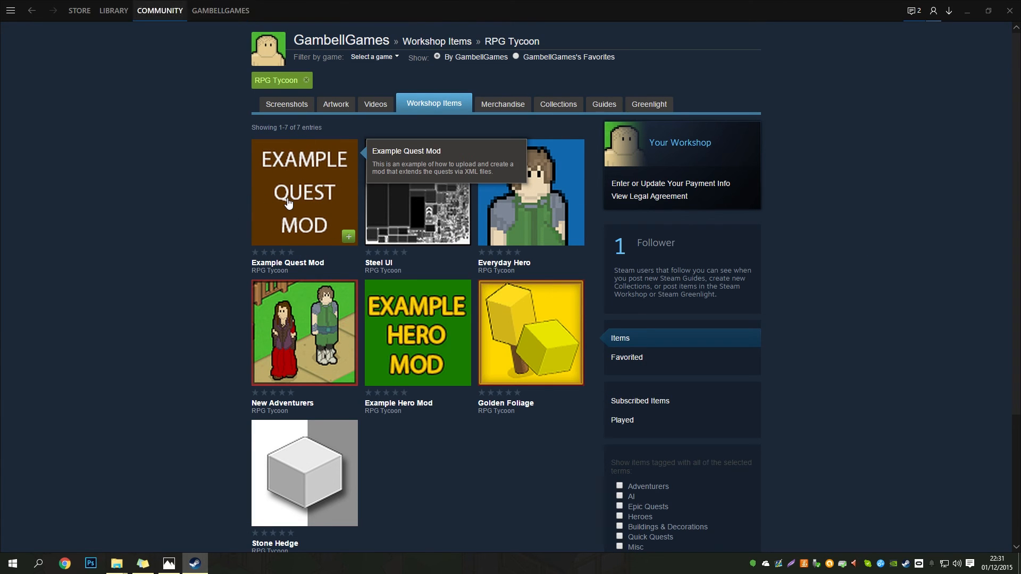
scroll(325, 333, "down", 2)
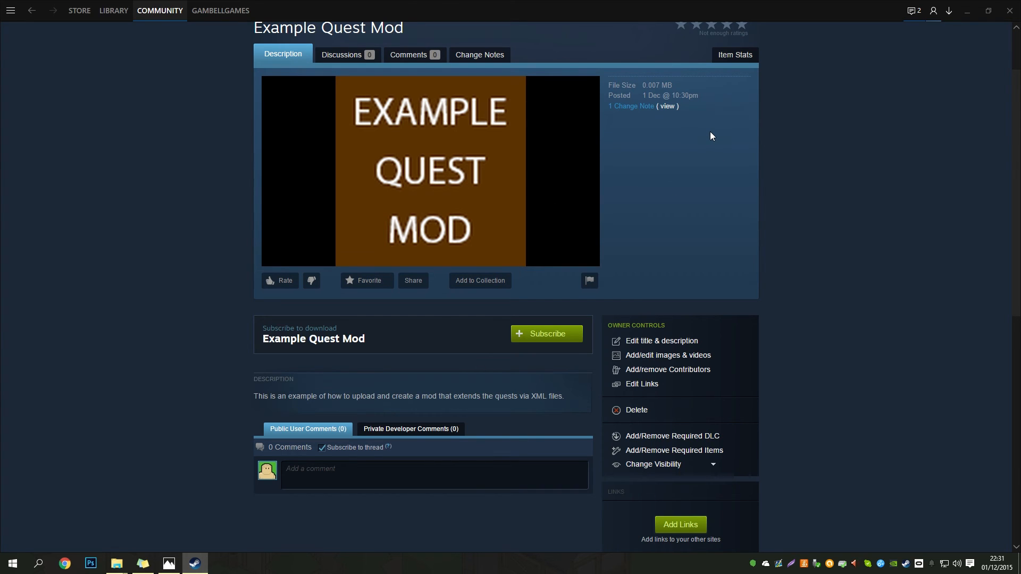
scroll(710, 136, "up", 2)
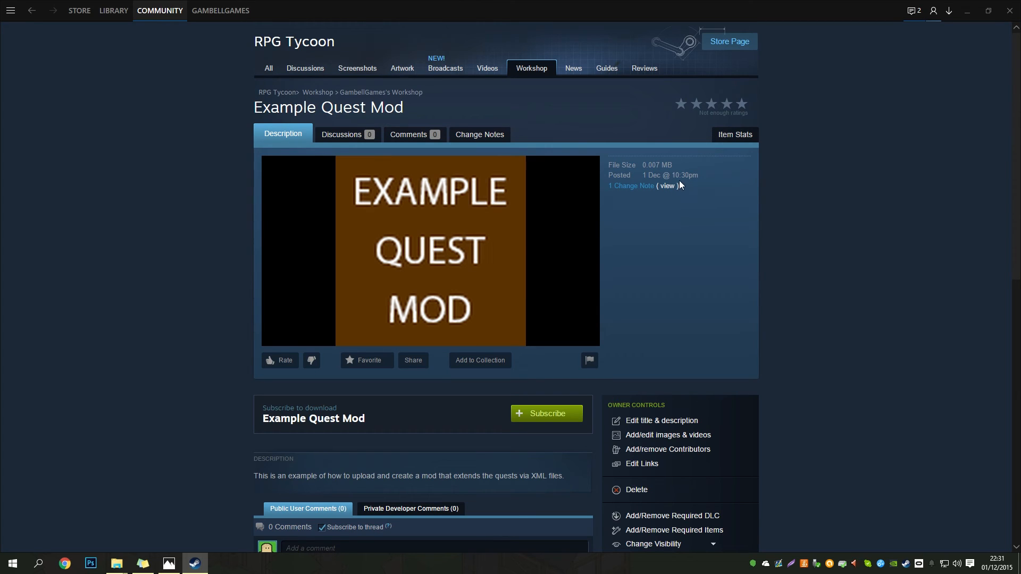
Step: Return to the posted Workshop items and view the Steel UI mod's page
left_click(32, 14)
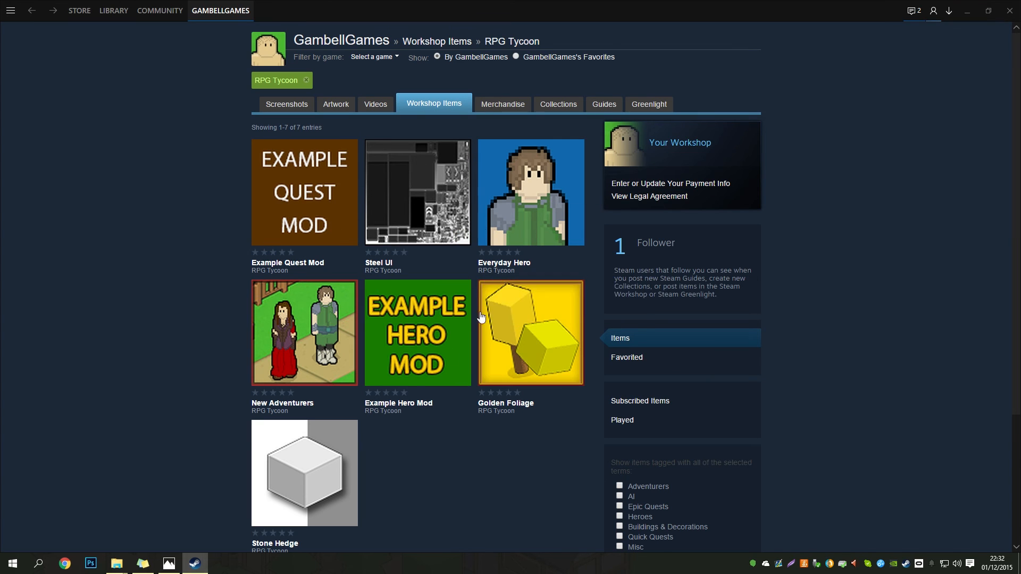
mouse_move(331, 354)
left_click(417, 184)
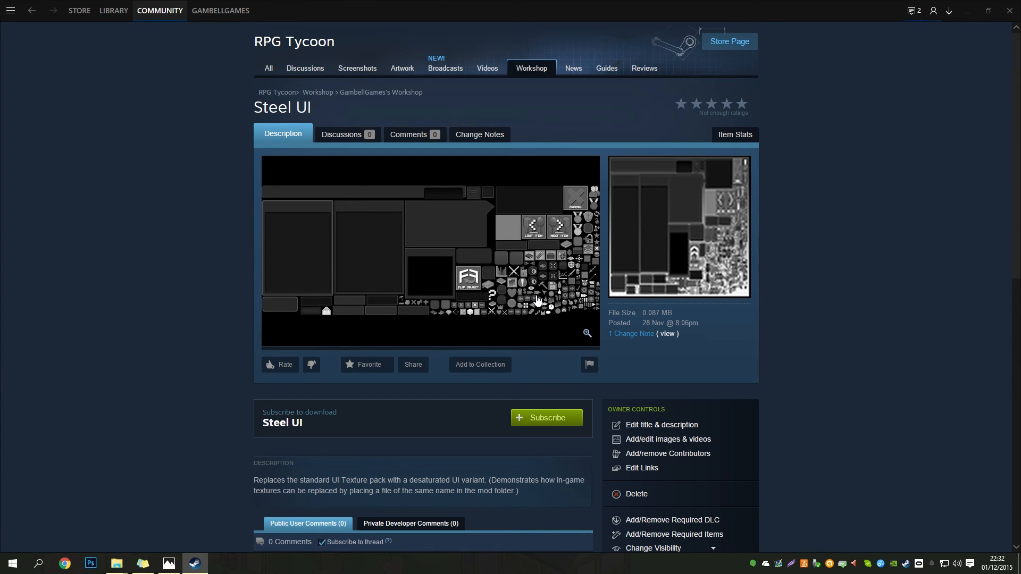
Step: Switch to the RPGTycoon_0_10_15 folder in File Explorer and examine the XML files in its data folder
mouse_move(116, 563)
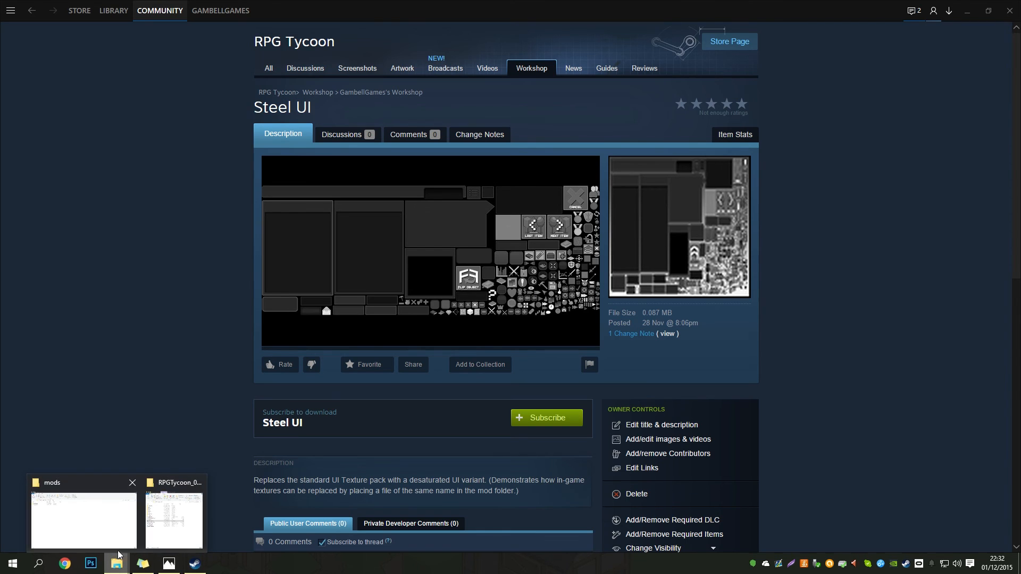
left_click(192, 512)
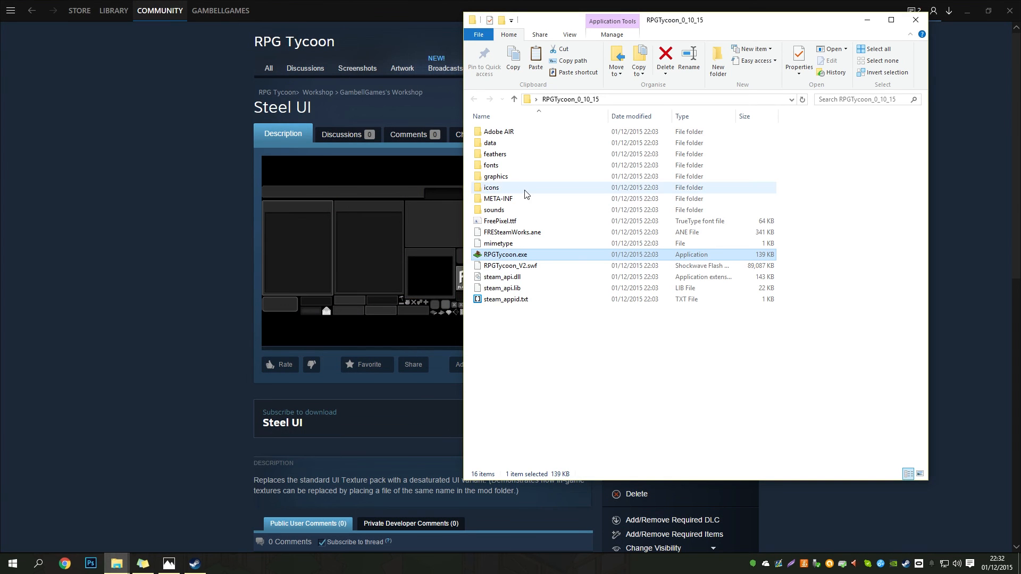
double_click(492, 143)
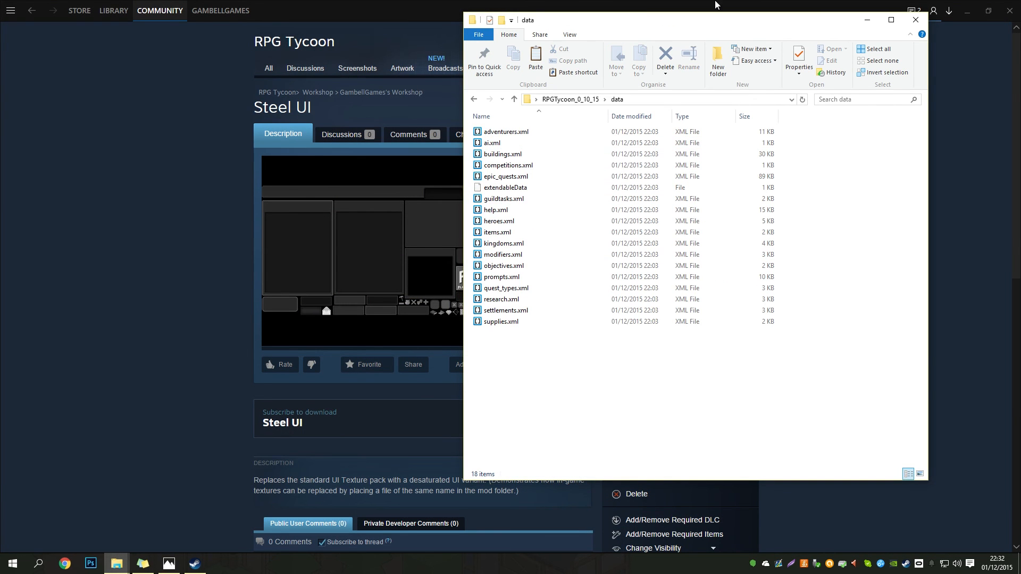
left_click_drag(717, 26, 567, 37)
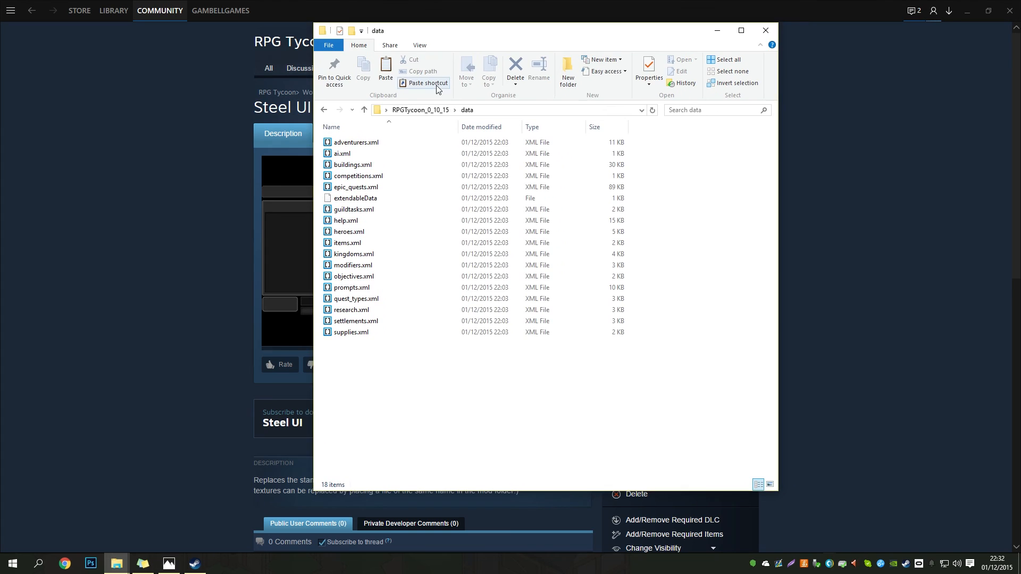
left_click(324, 109)
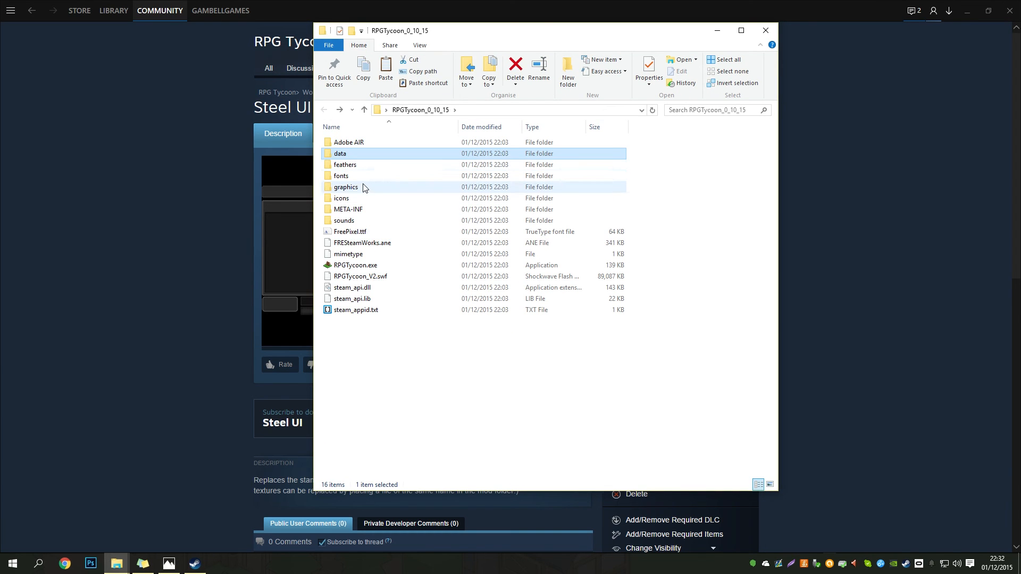
double_click(362, 155)
mouse_move(394, 390)
left_mouse_down()
mouse_move(365, 358)
mouse_move(358, 297)
mouse_move(392, 291)
mouse_move(342, 324)
mouse_move(337, 255)
mouse_move(360, 212)
mouse_move(372, 215)
mouse_move(405, 371)
mouse_move(364, 317)
mouse_move(455, 340)
mouse_move(404, 386)
left_mouse_up()
left_click(420, 110)
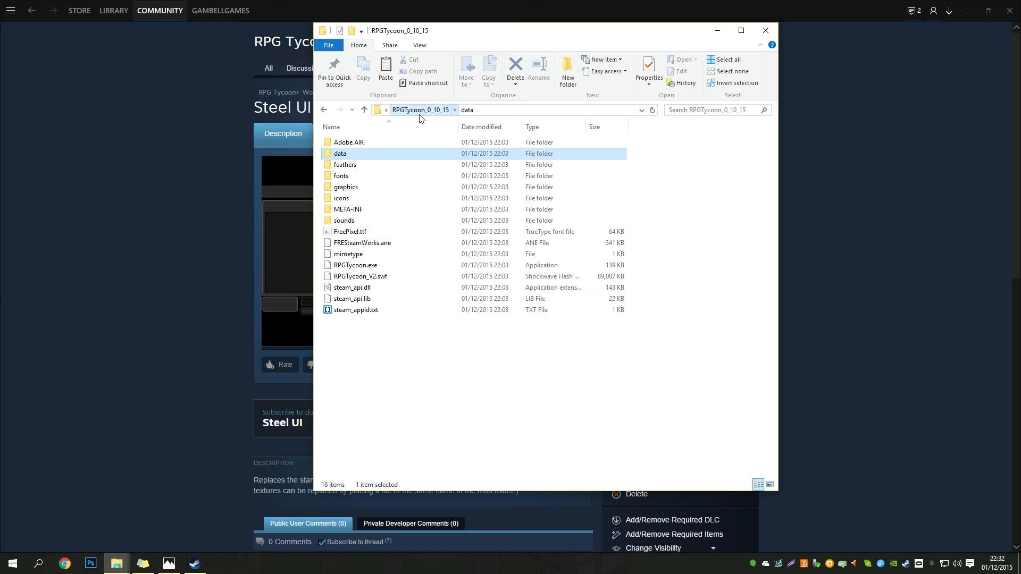
Step: Open the graphics\spritesheets folder, view ui.png to compare it with the Steel UI texture, and return to Steam
double_click(363, 188)
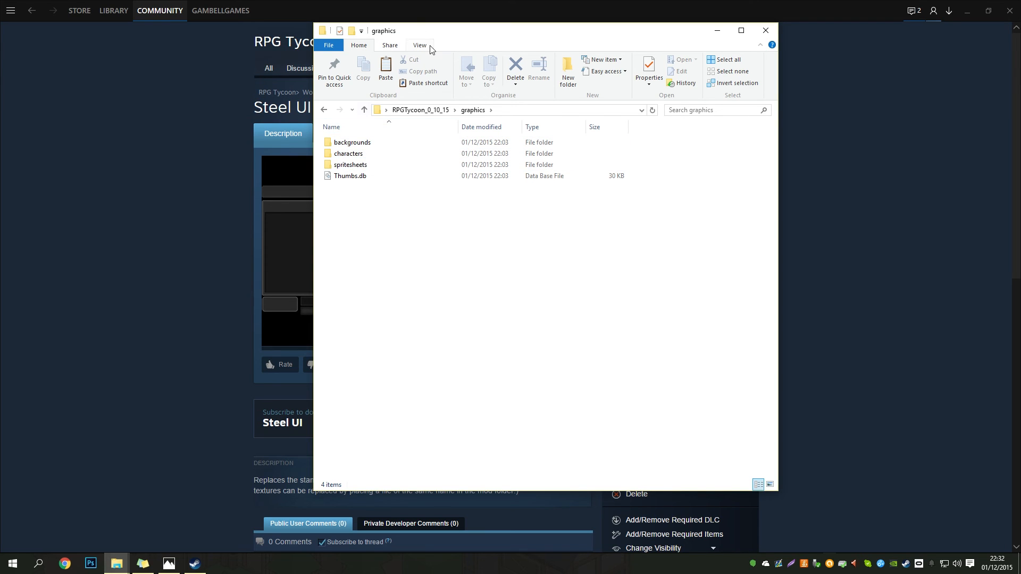
left_click_drag(596, 35, 784, 44)
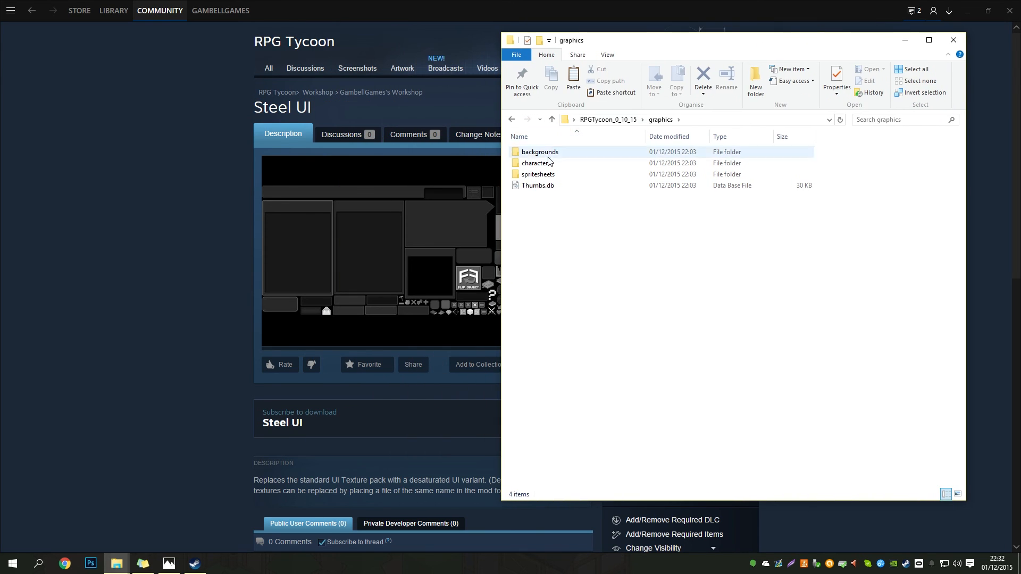
double_click(545, 175)
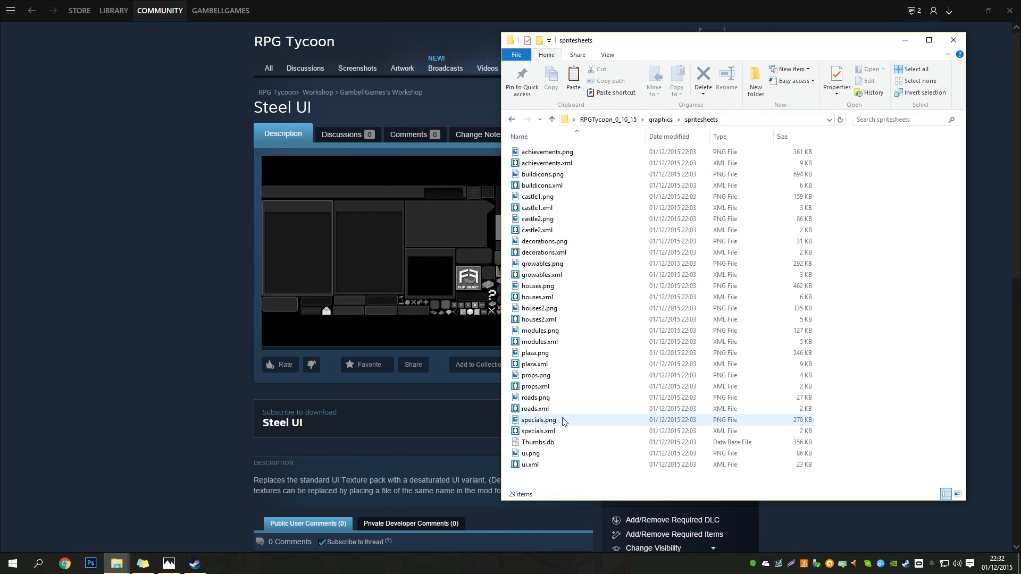
left_click(558, 456)
double_click(558, 456)
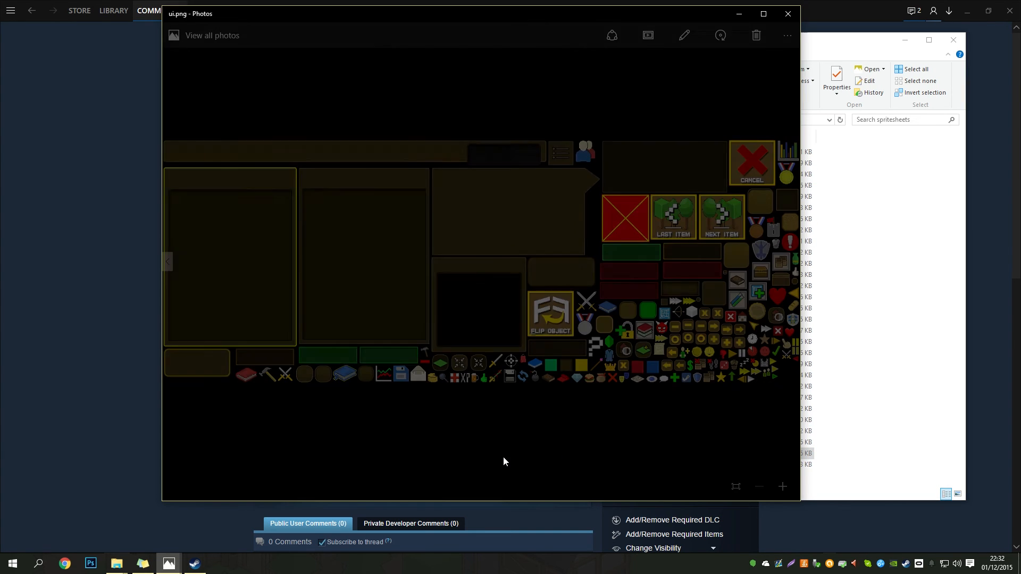
left_click_drag(415, 26, 720, 76)
left_click_drag(645, 70, 402, 65)
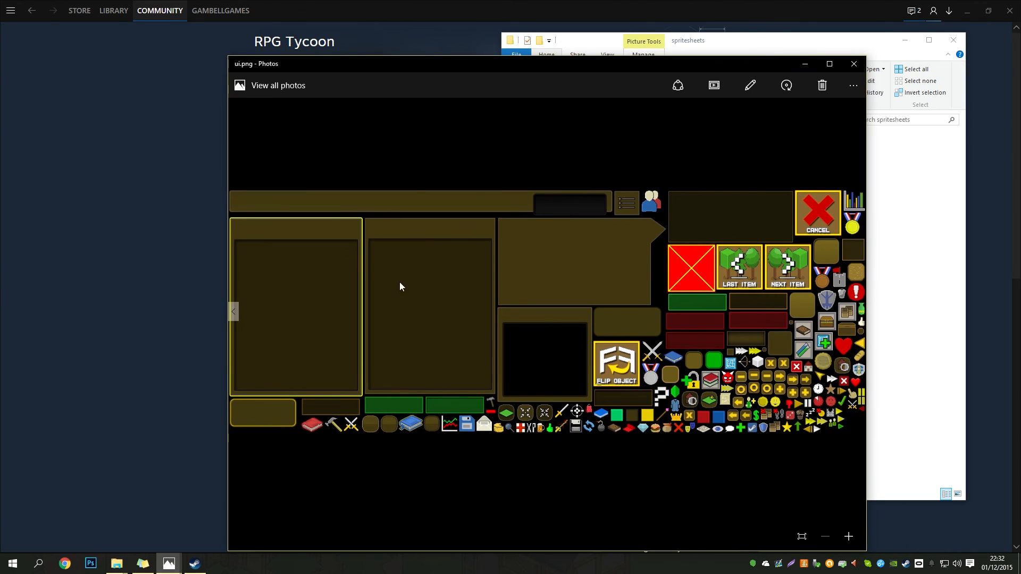
left_click(853, 63)
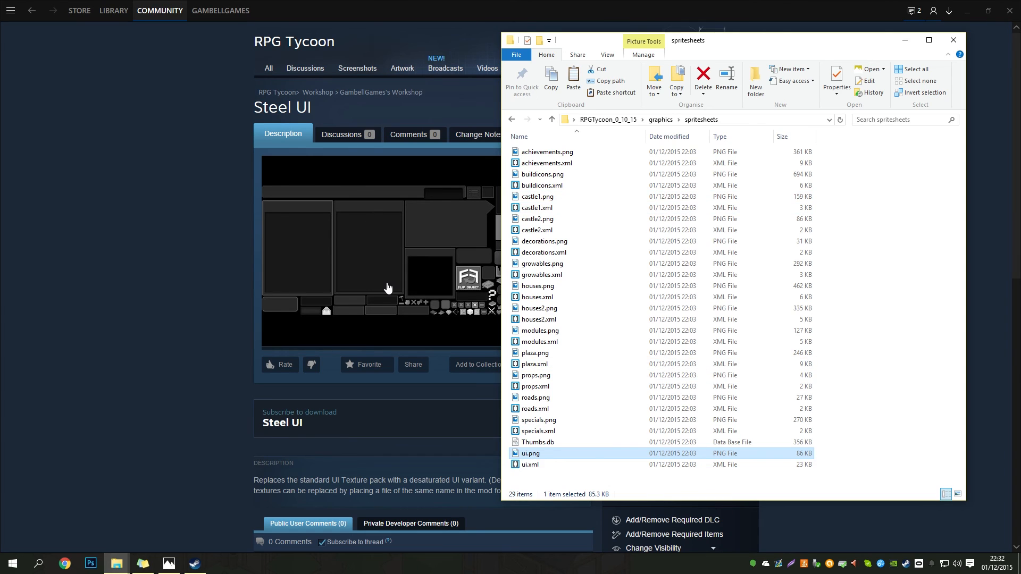
left_click(191, 223)
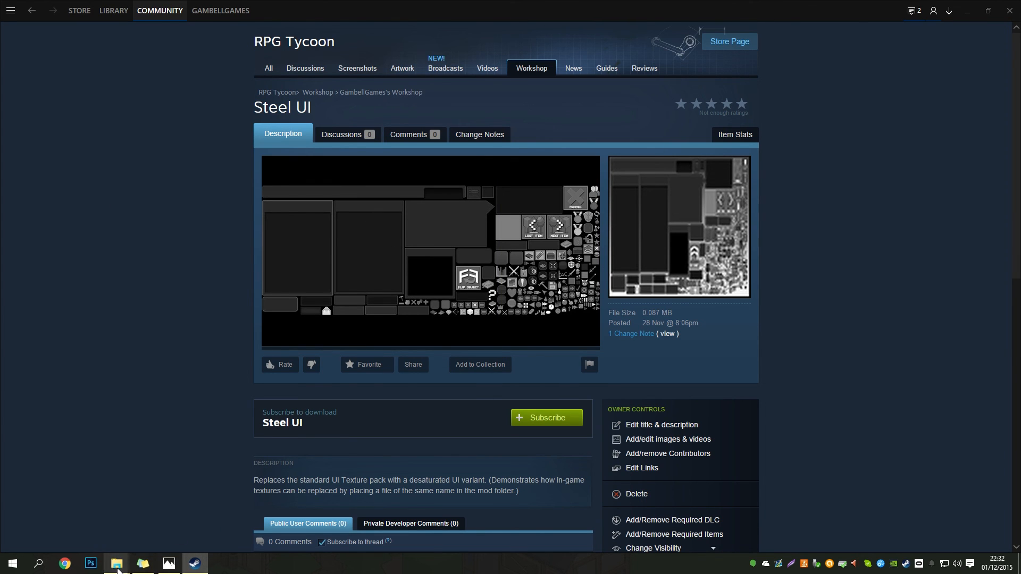
Step: Go to the RPG Tycoon Workshop and browse all of its items sorted by most popular
mouse_move(192, 564)
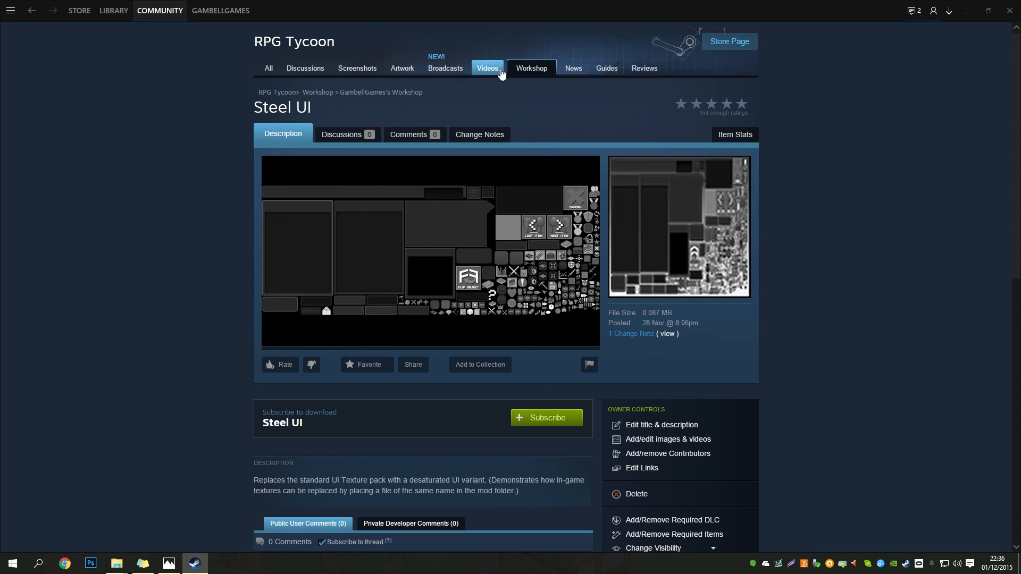
left_click(524, 70)
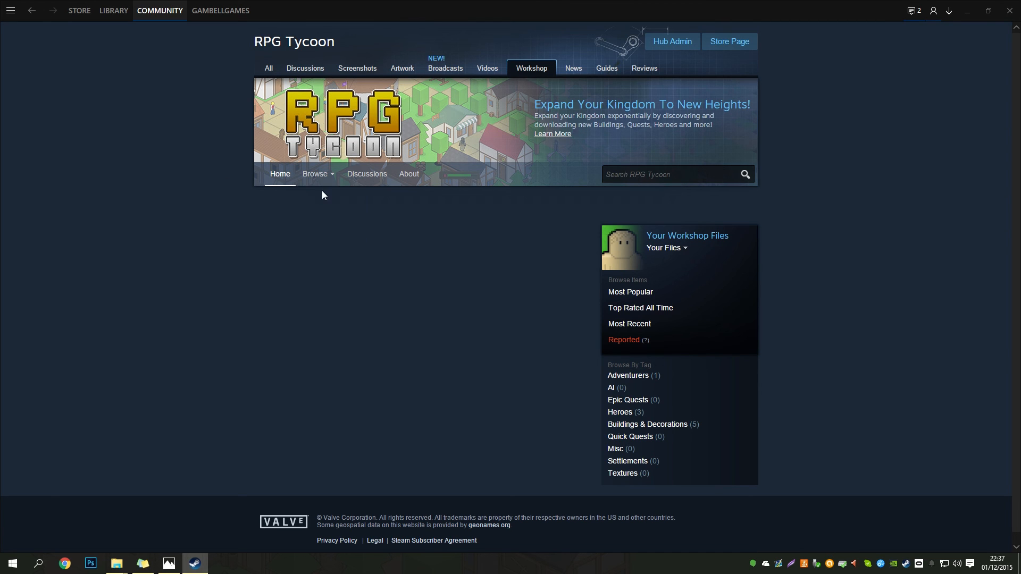
scroll(847, 298, "down", 3)
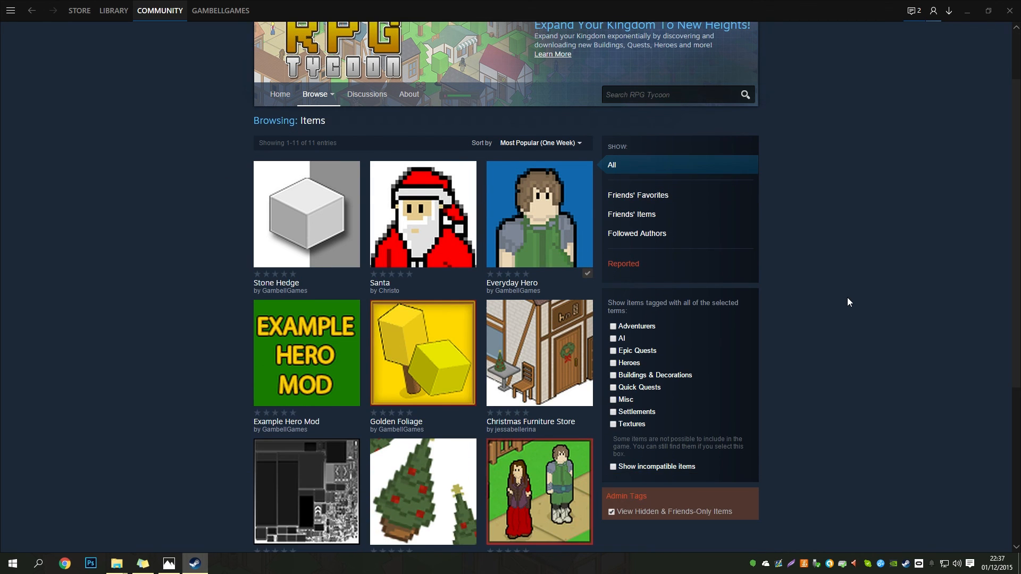
scroll(677, 330, "down", 2)
scroll(452, 372, "up", 5)
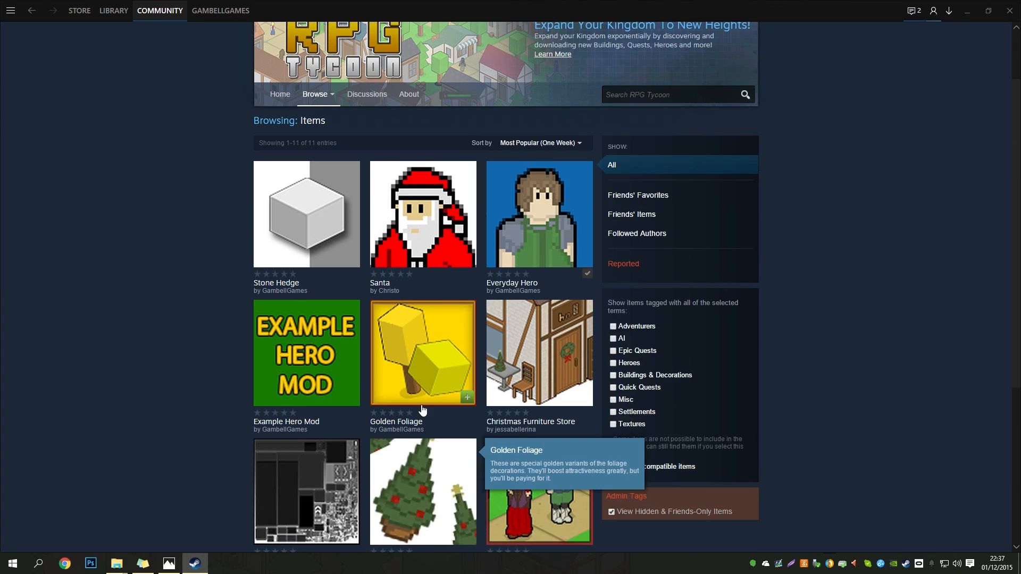